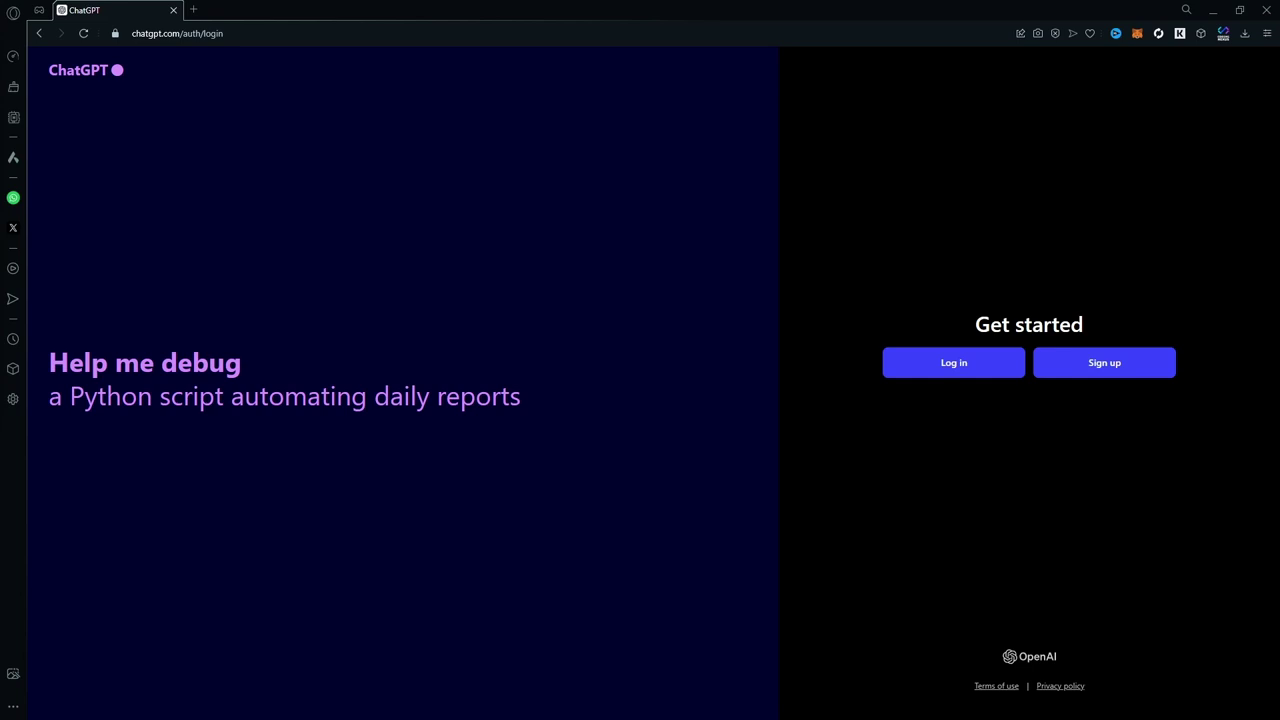
Step: Log in to ChatGPT to reach the GPT-4o new chat screen
click(951, 368)
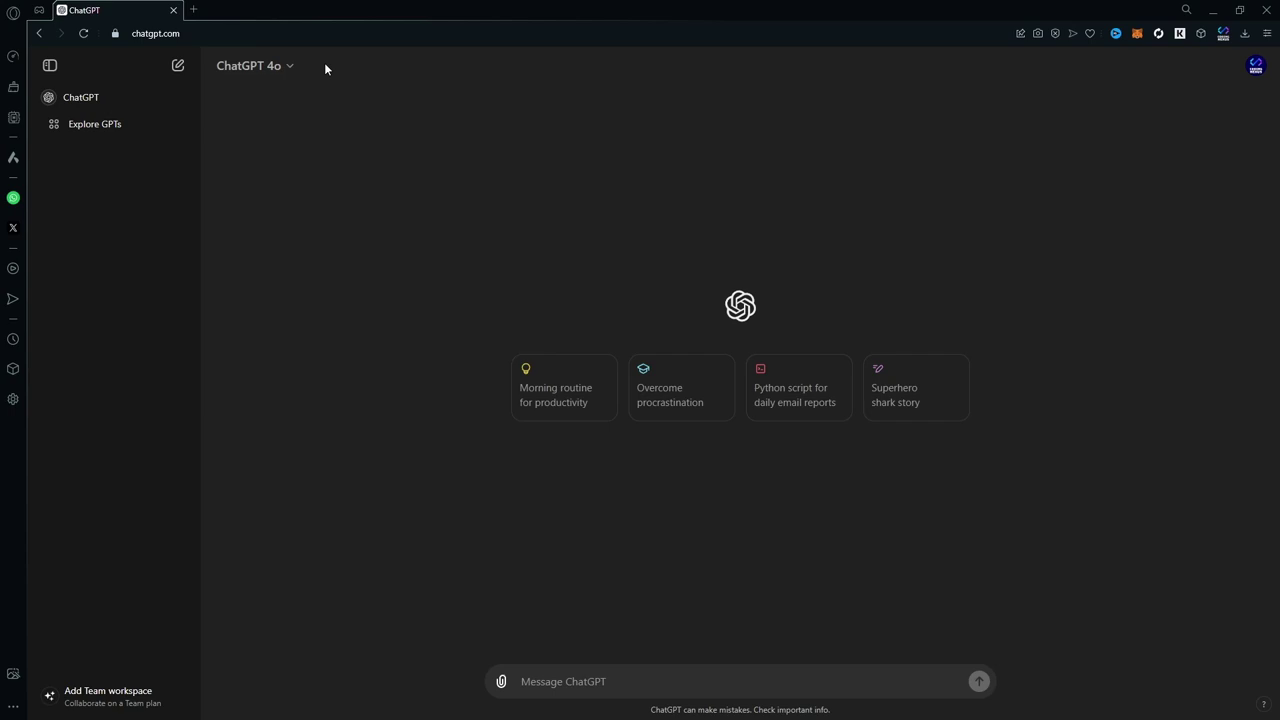
Step: Browse the model list, then hide and reshow the chat history sidebar
click(290, 66)
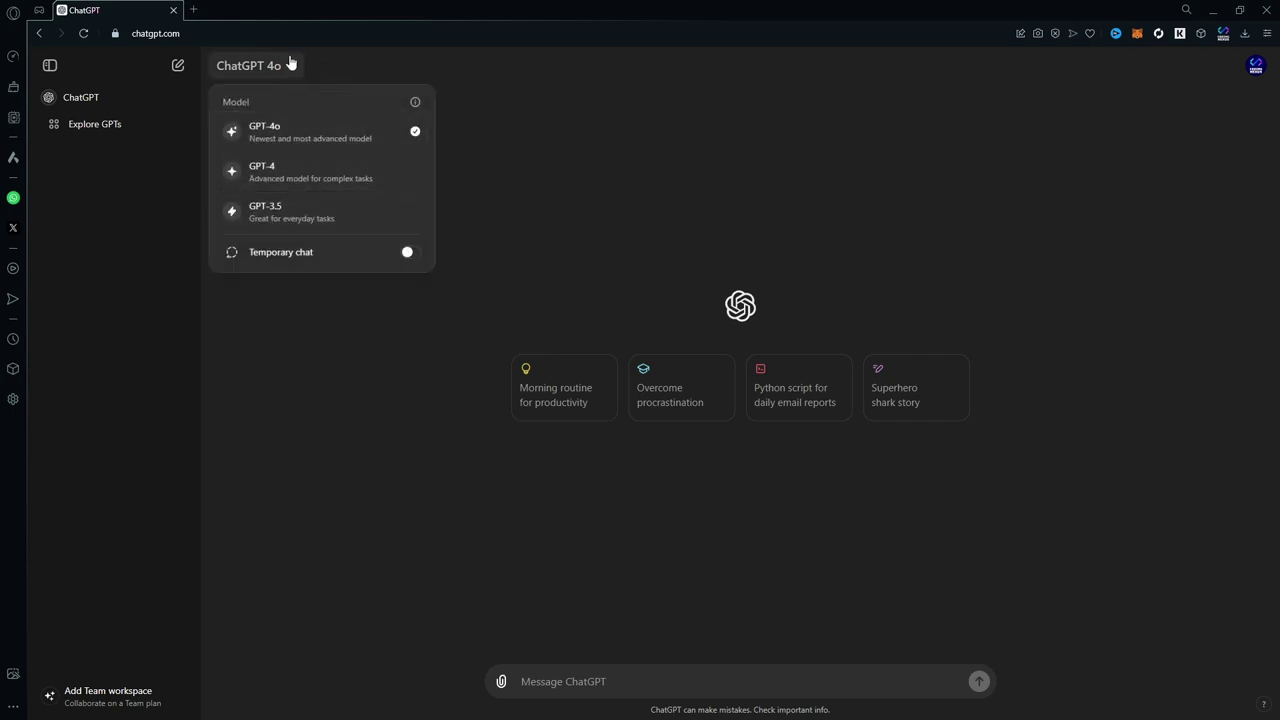
click(96, 176)
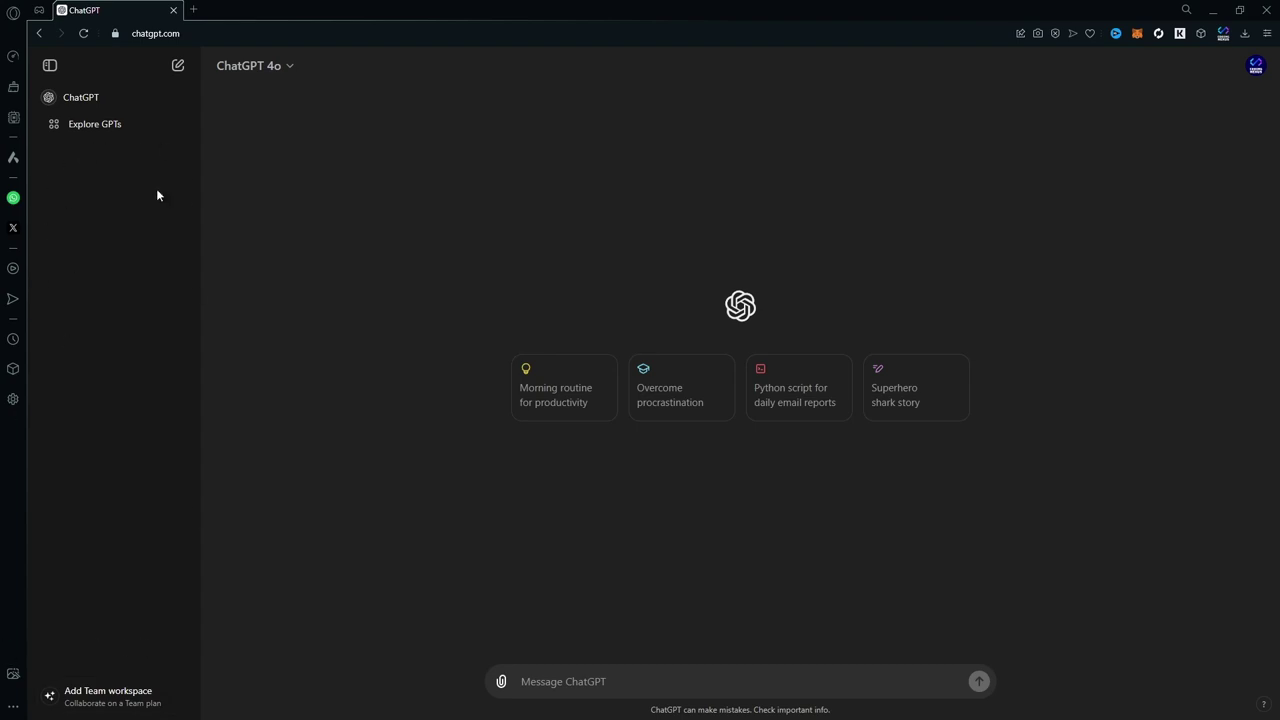
click(50, 67)
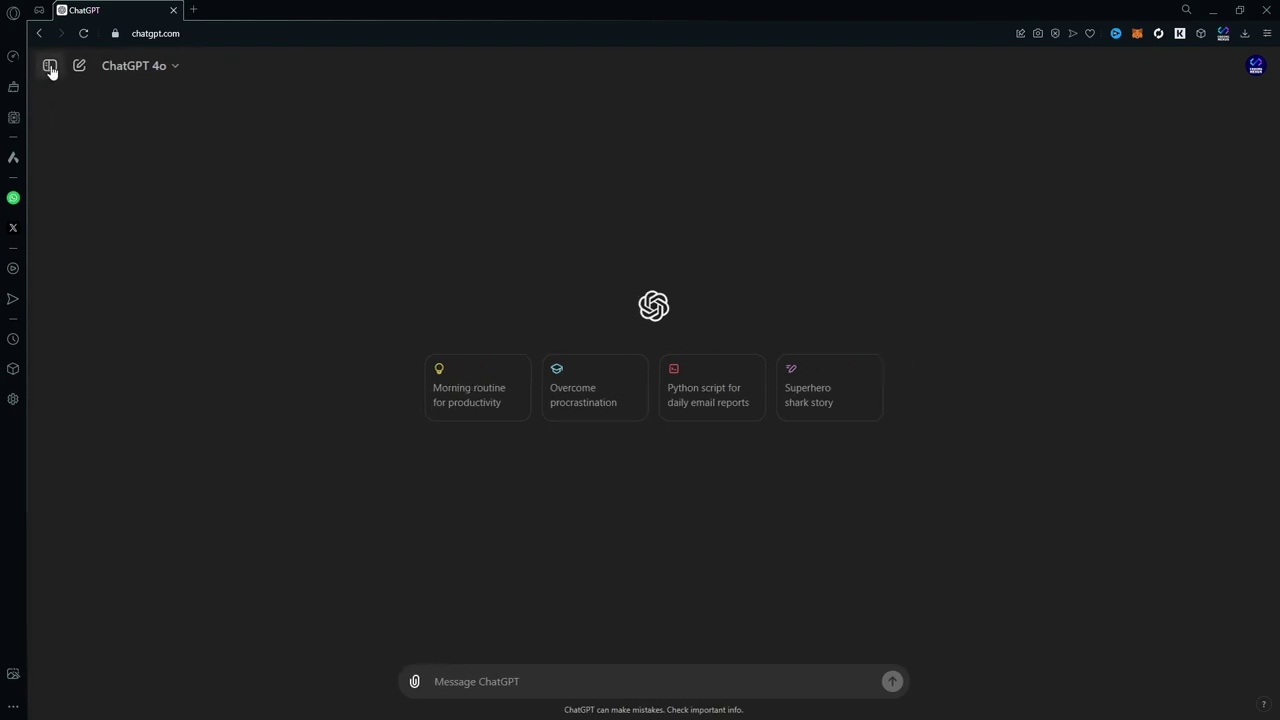
click(50, 67)
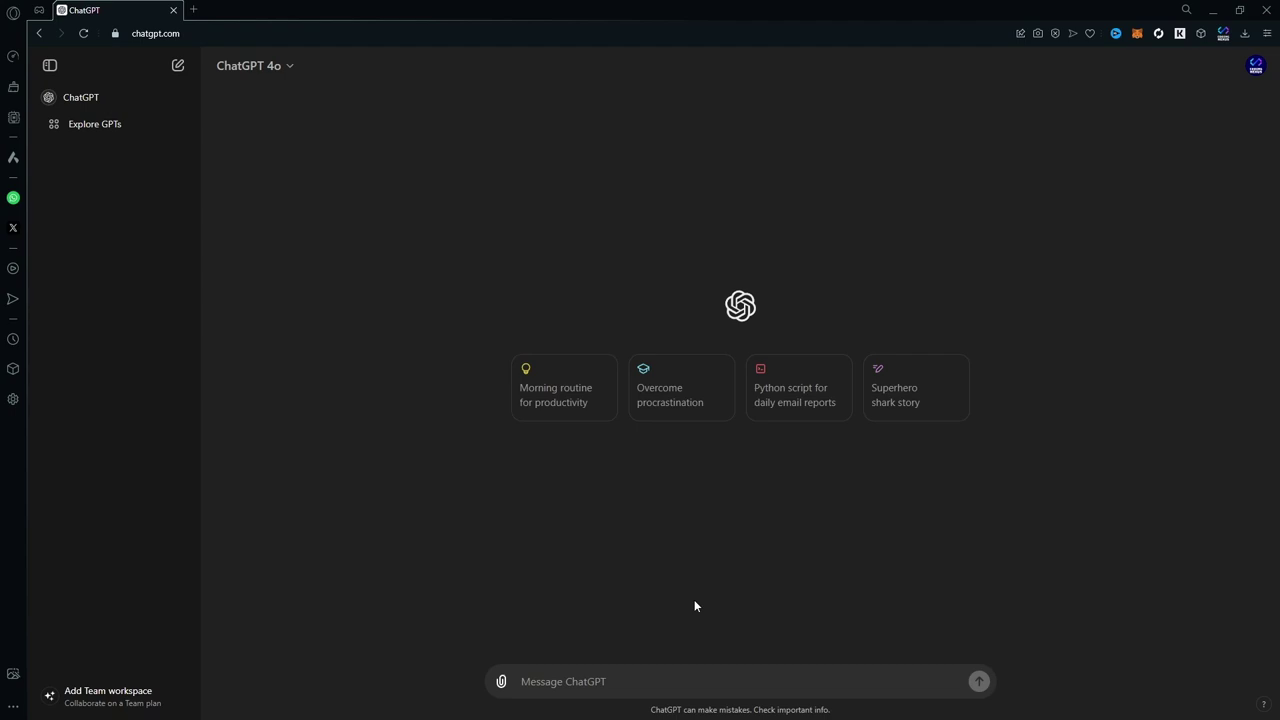
Step: Open Settings from the account menu and view the Theme dropdown choices
click(1255, 65)
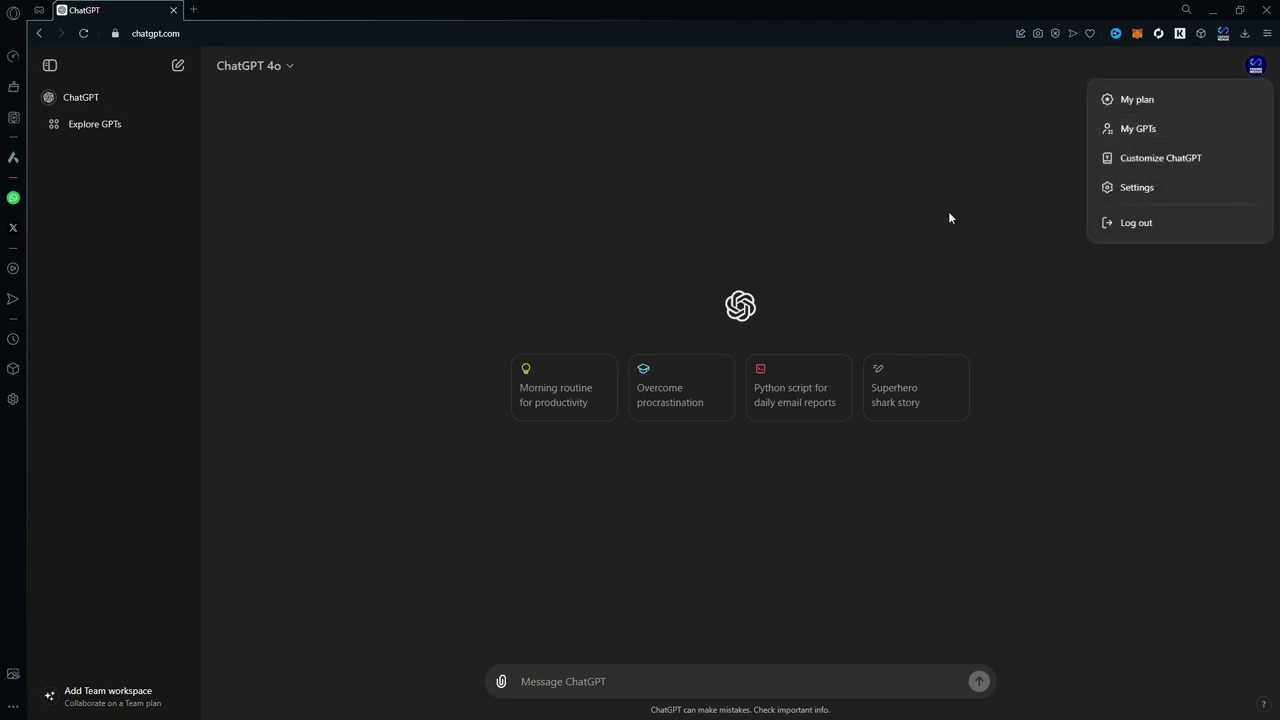
click(1251, 65)
click(1256, 68)
click(1184, 187)
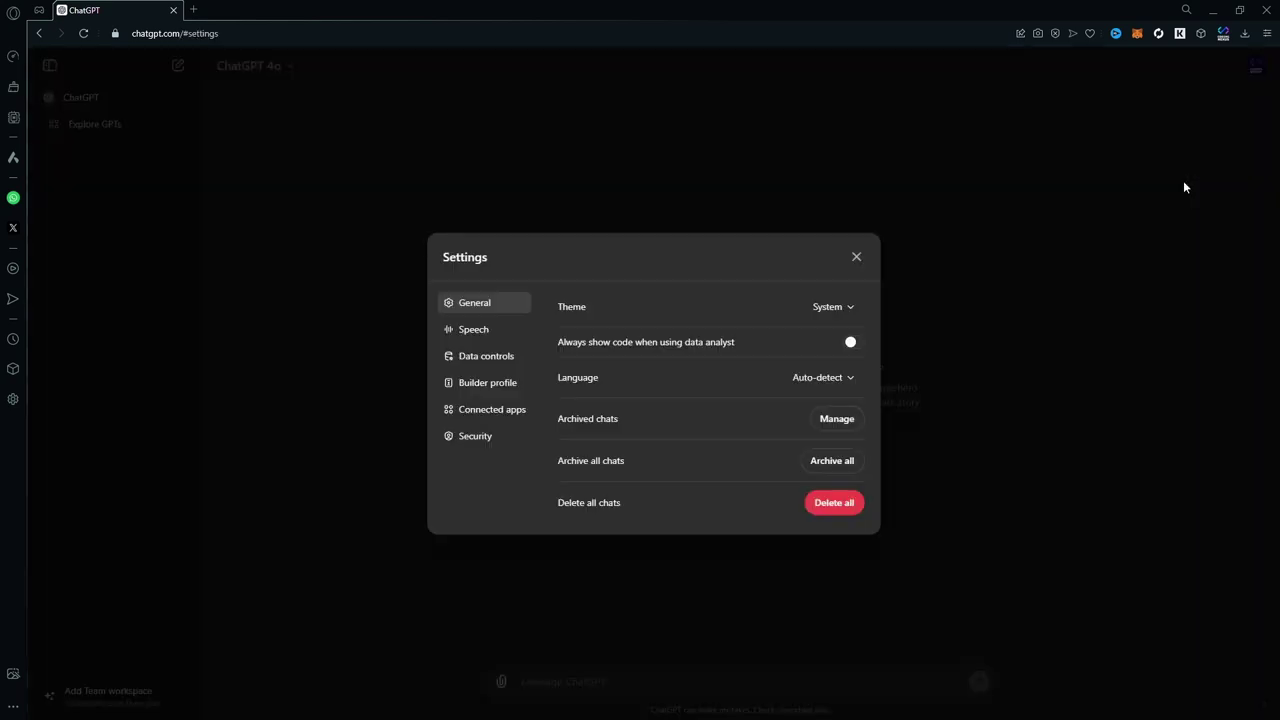
click(822, 307)
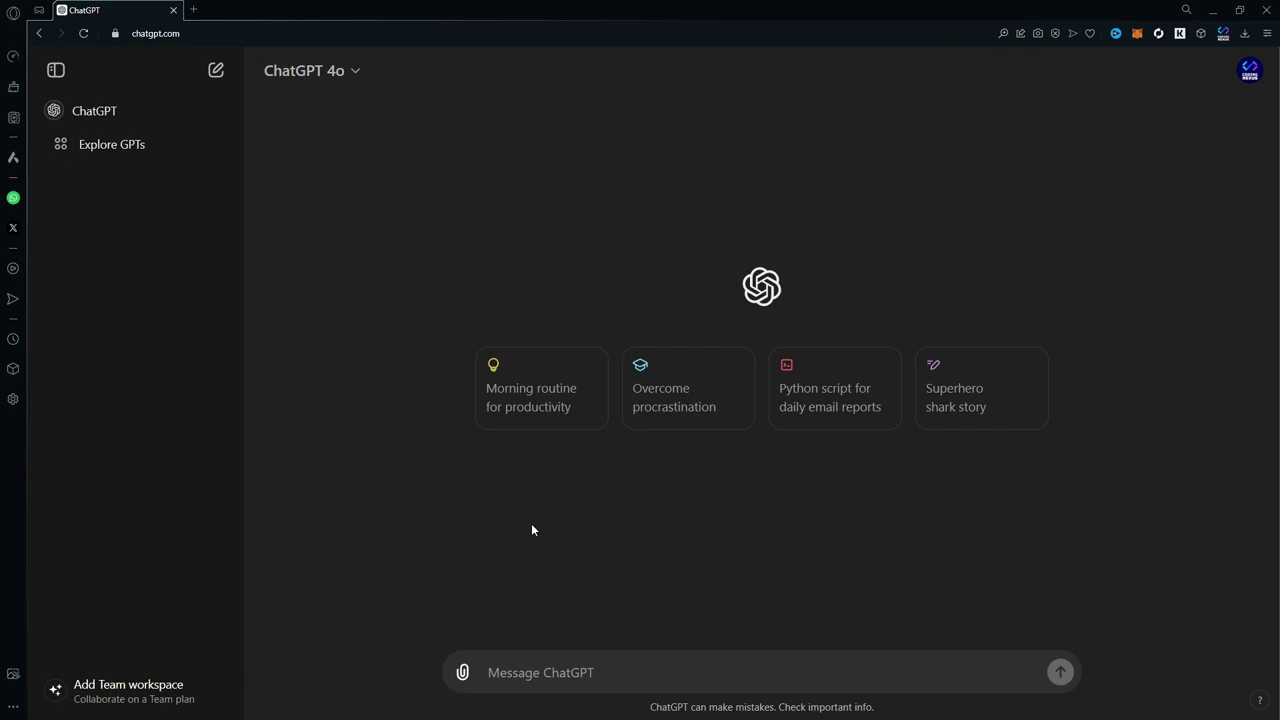
Step: Paste the sponsor invitation, break it into paragraphs at 'Next month' and after 'conditions.', and send
click(545, 676)
text(Let me begin by thanking you for your past contributions to our Little League baseball team. Your sponsorship aided in the purchase of ten full uniforms and several pieces of baseball equipment for last year's season.Next month, our company is planning an employee appreciation pancake breakfast honoring retired employees for their past years of service and present employees for their loyalty and dedication in spite of the current difficult economic conditions.As you are a committed corporate sponsor and long-time associate, we hope that you will be able to join us for breakfast on December 12, 2024.)
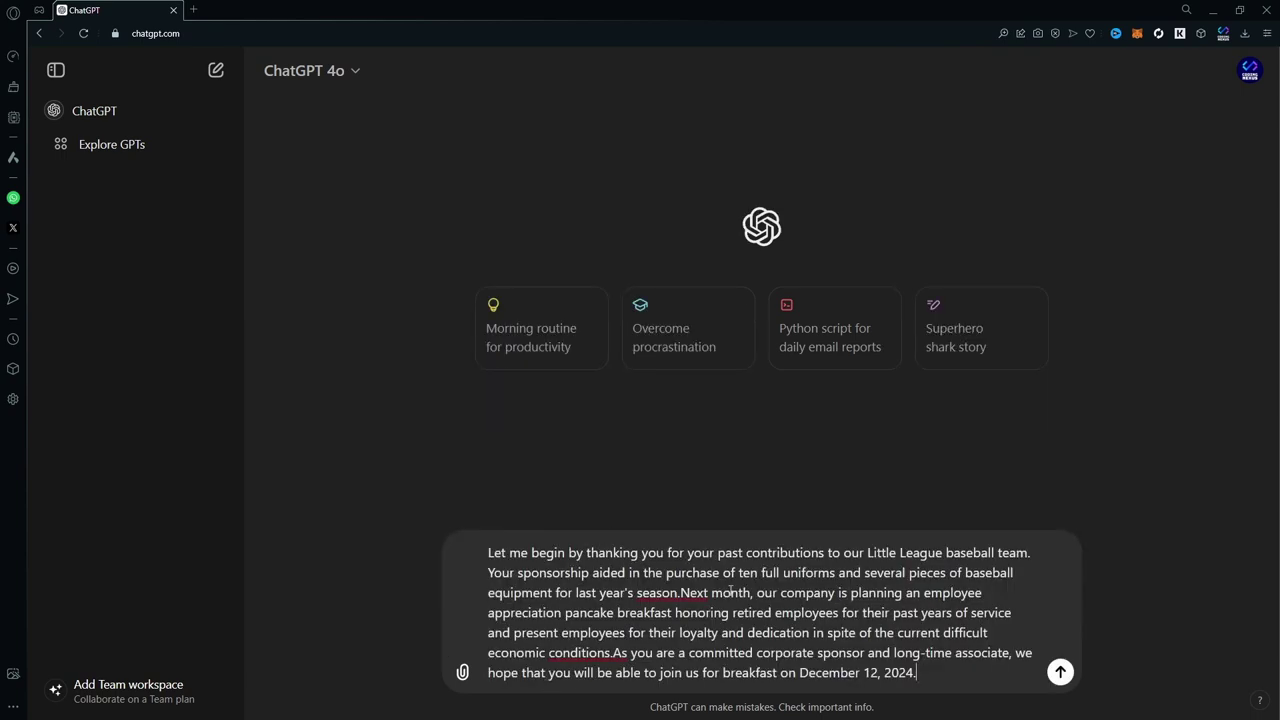
click(681, 592)
key(shift+Return)
key(shift+Return)
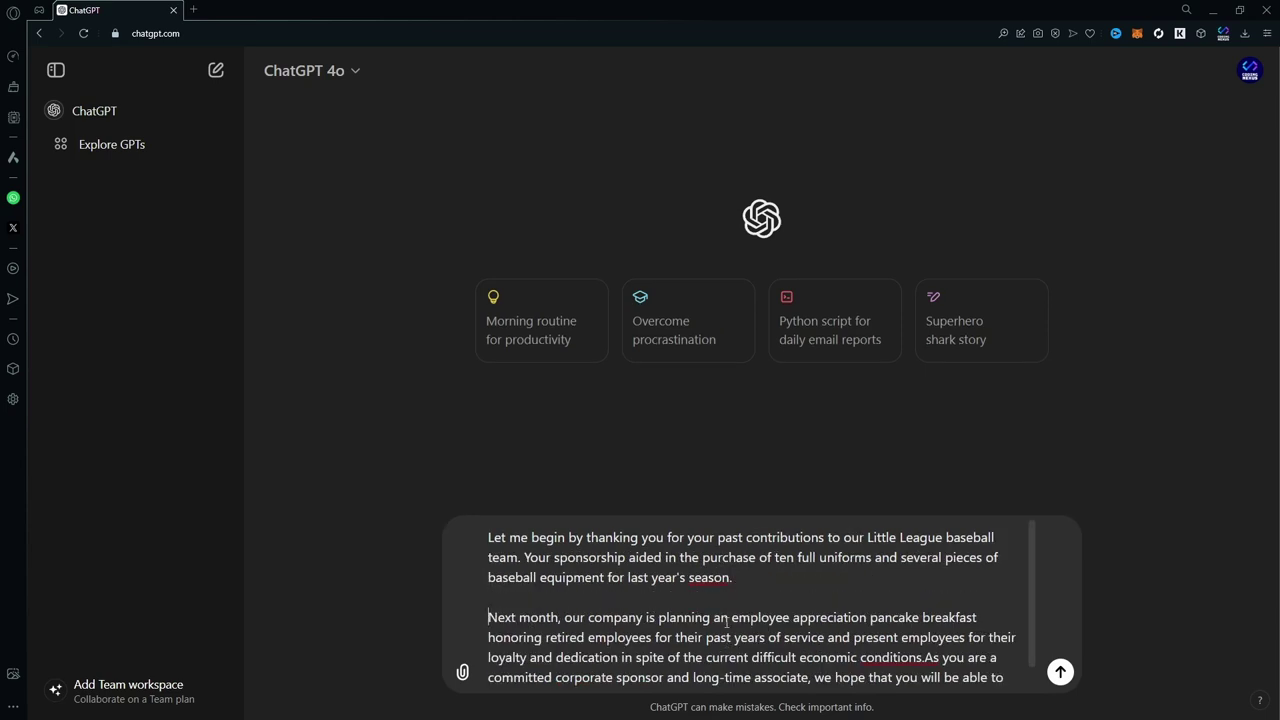
click(925, 657)
key(shift+Return)
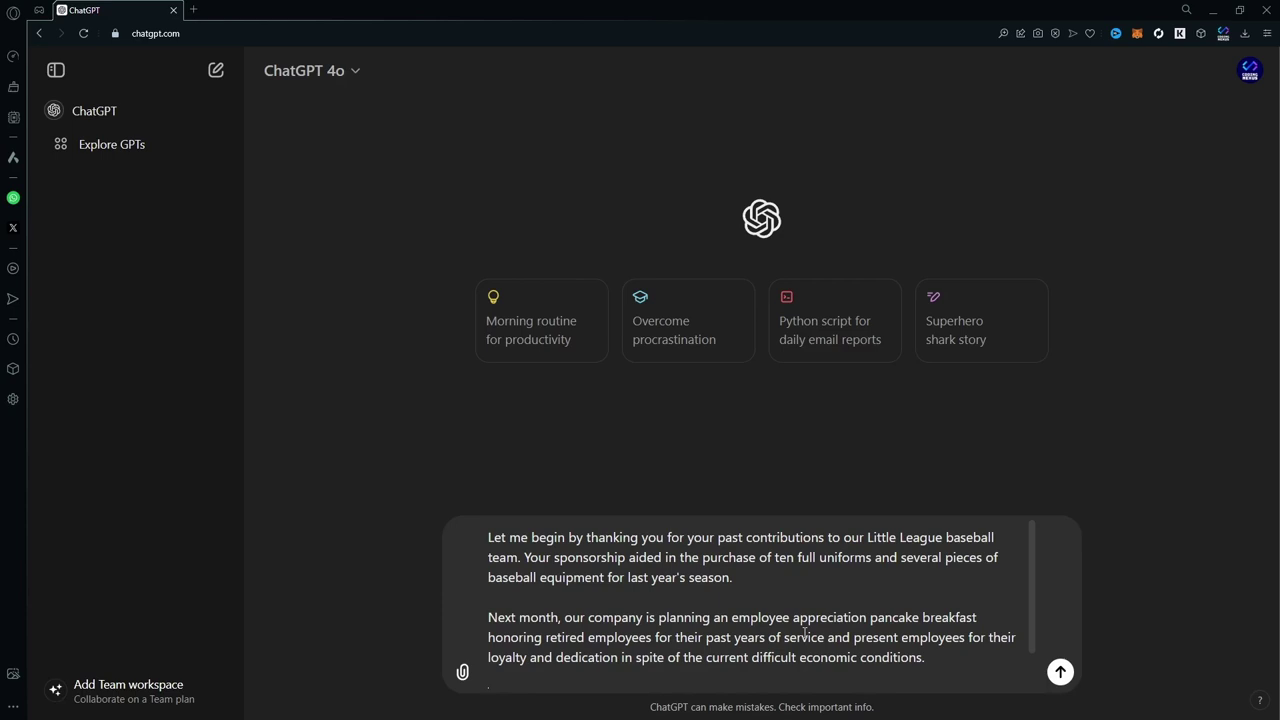
scroll(805, 632, down, 1)
click(827, 673)
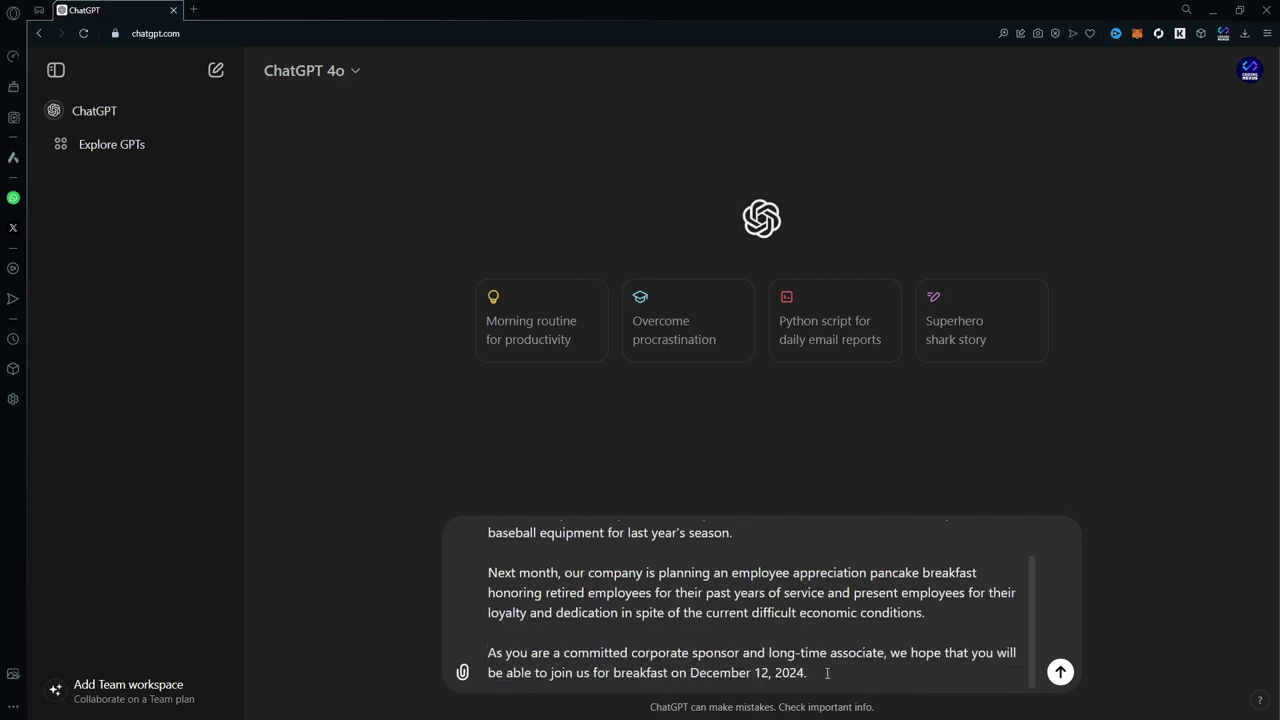
key(Return)
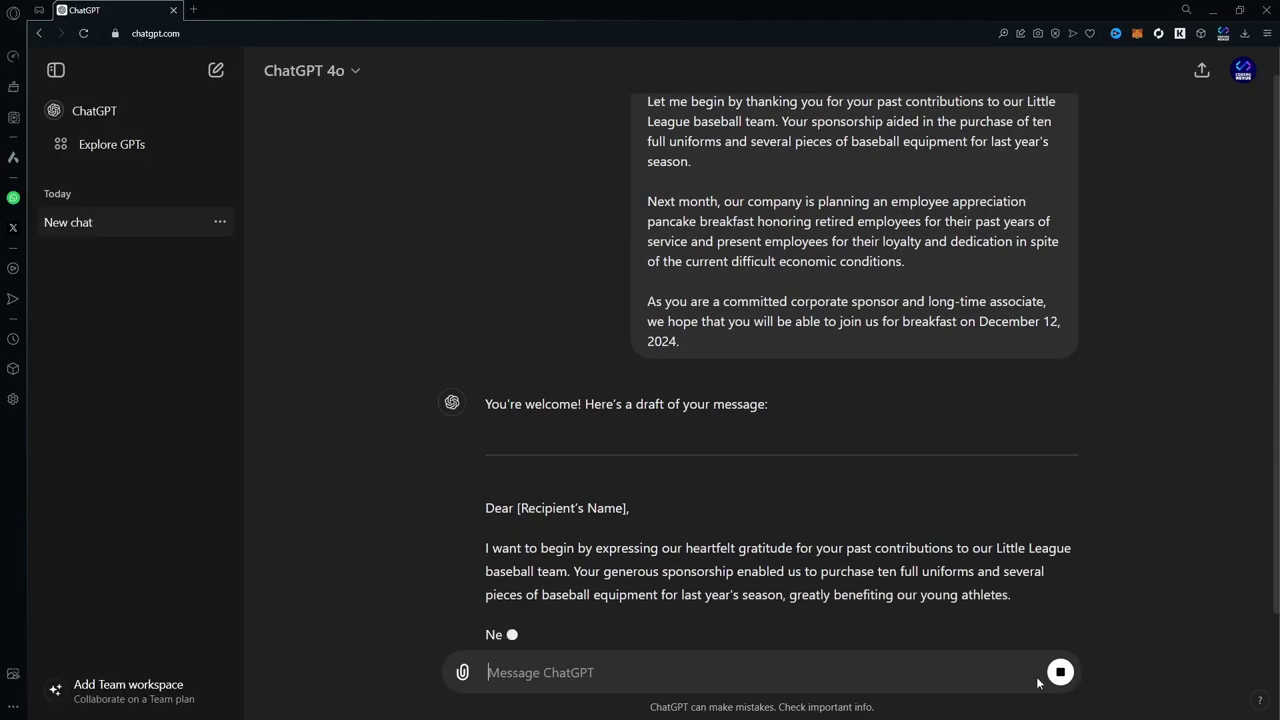
Step: Edit the sent invitation message and resubmit it for a polished 'Warm regards' letter
scroll(734, 364, up, 2)
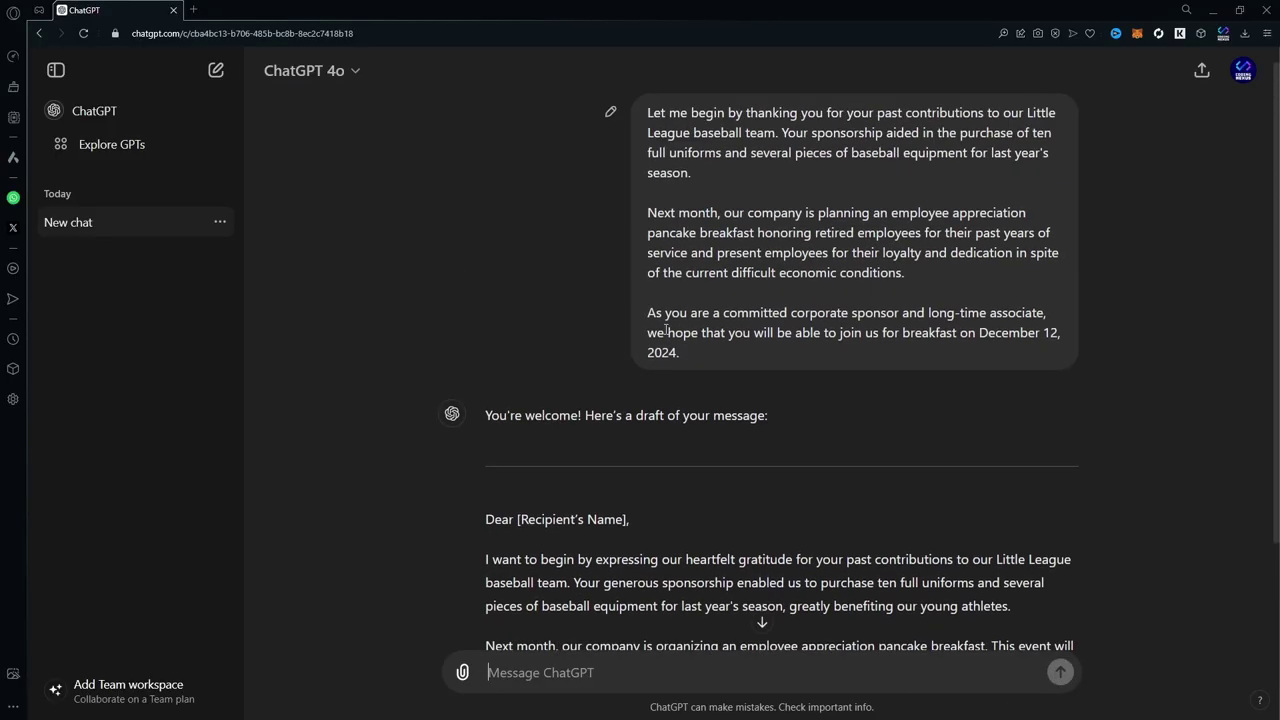
click(610, 111)
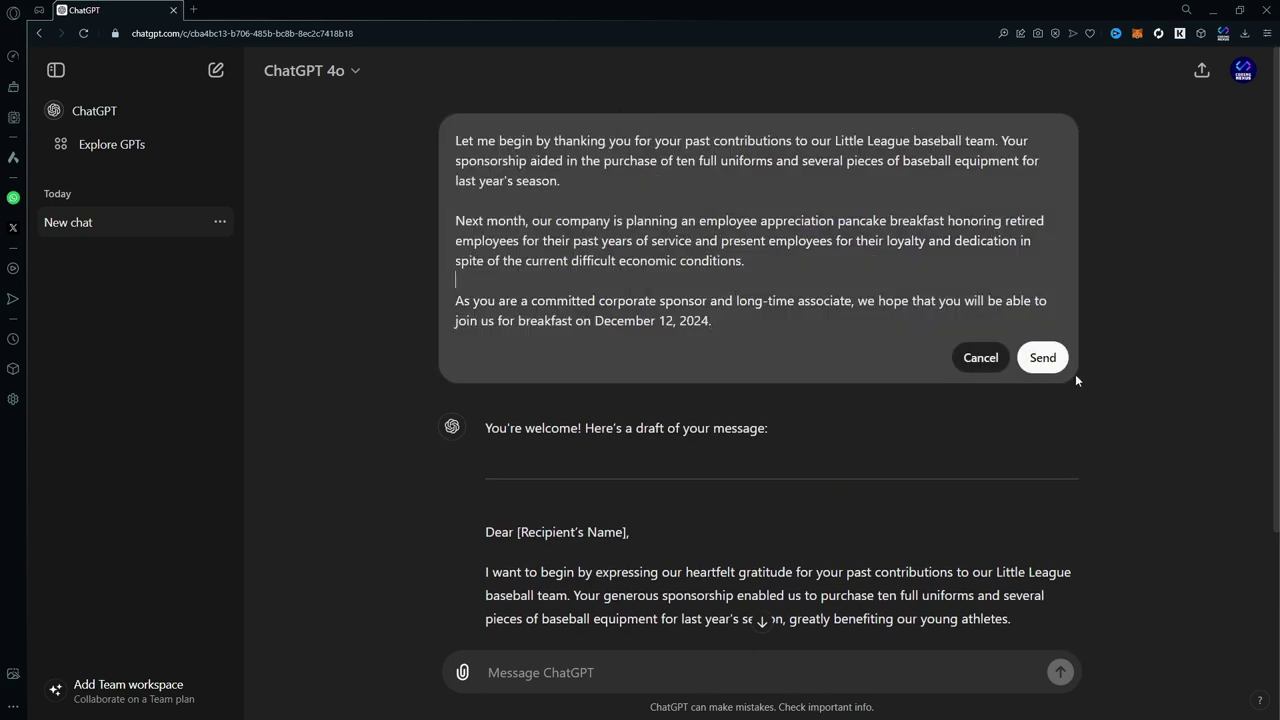
click(1045, 360)
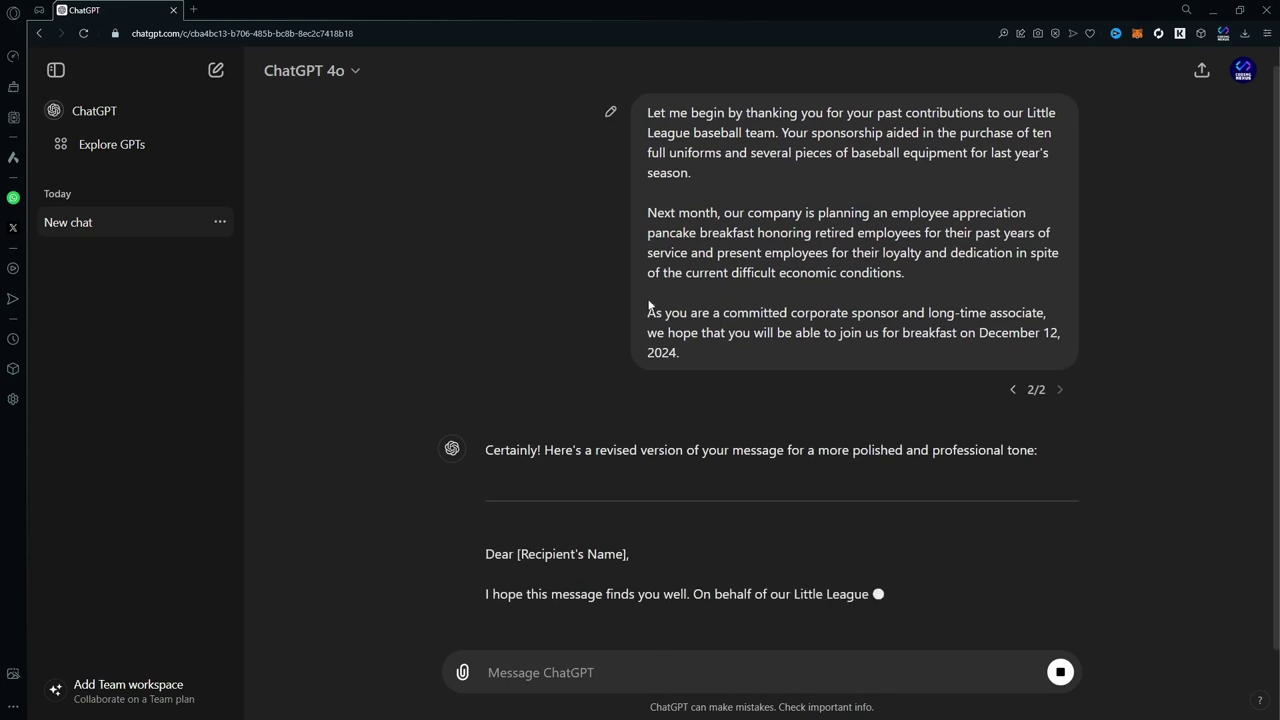
scroll(615, 160, up, 1)
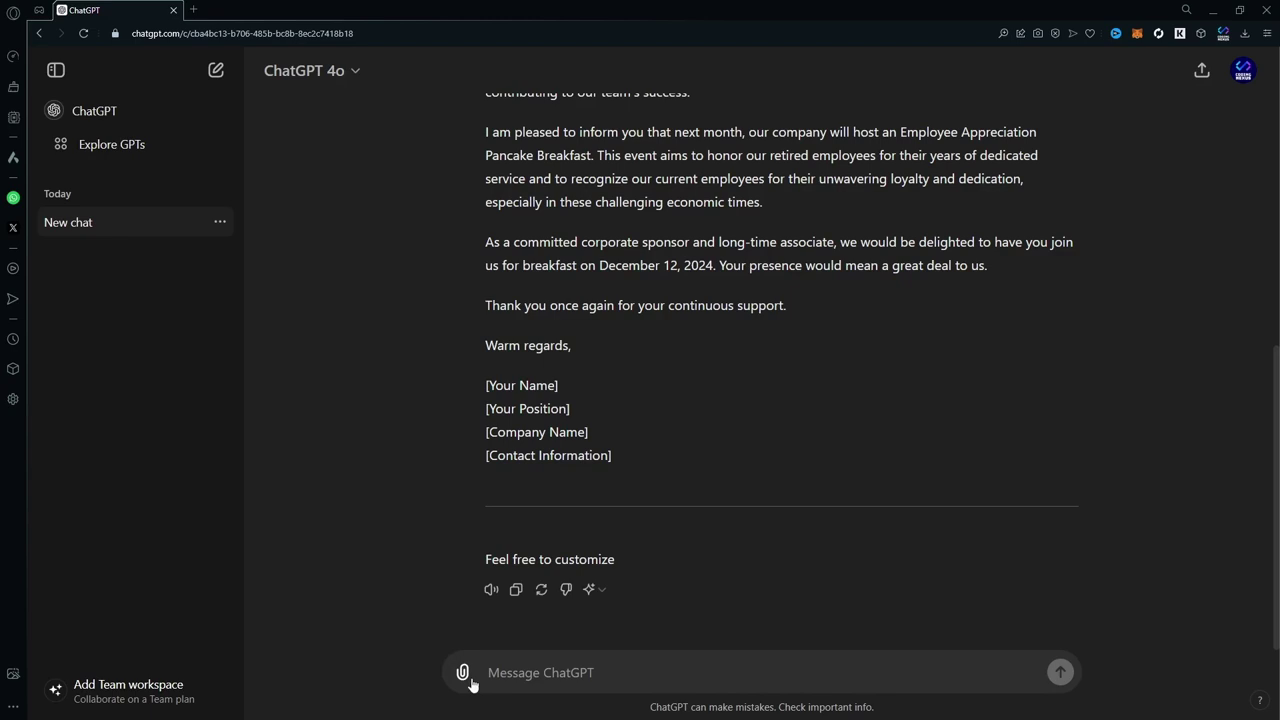
Step: Attach the beach dog photo and ask 'What is in this image'
drag(36, 310, 608, 540)
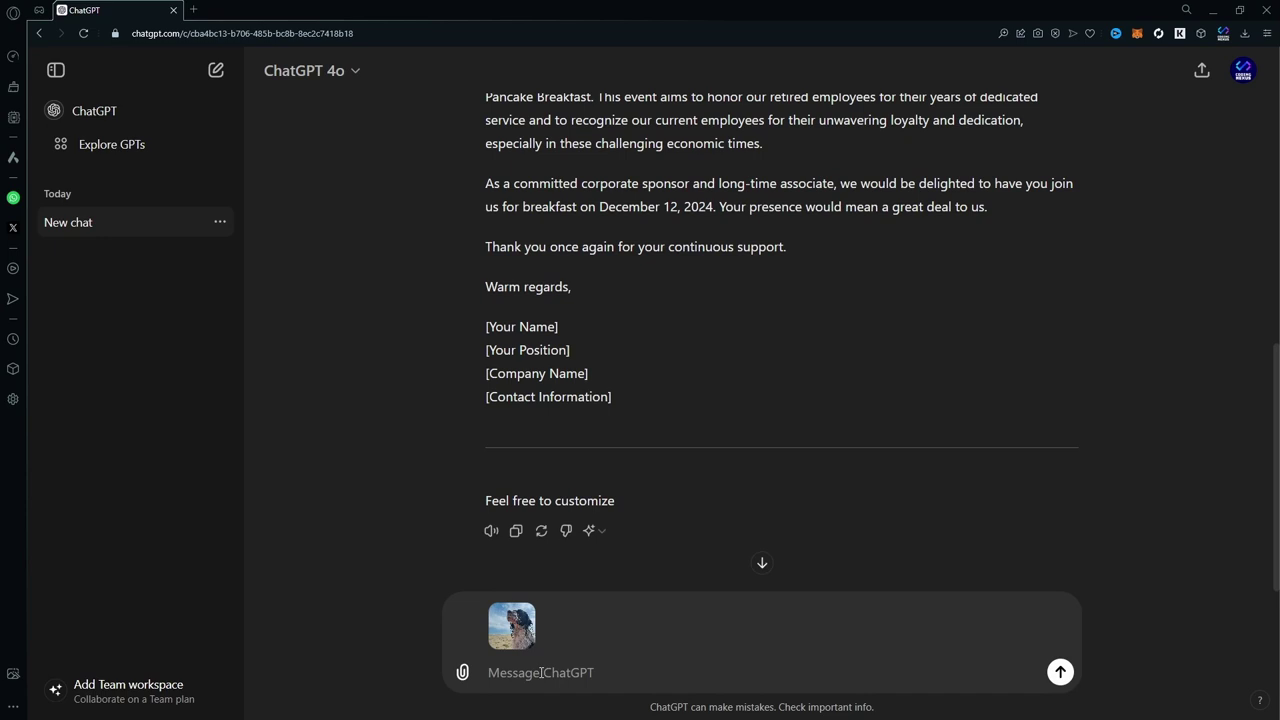
text(What is in this image)
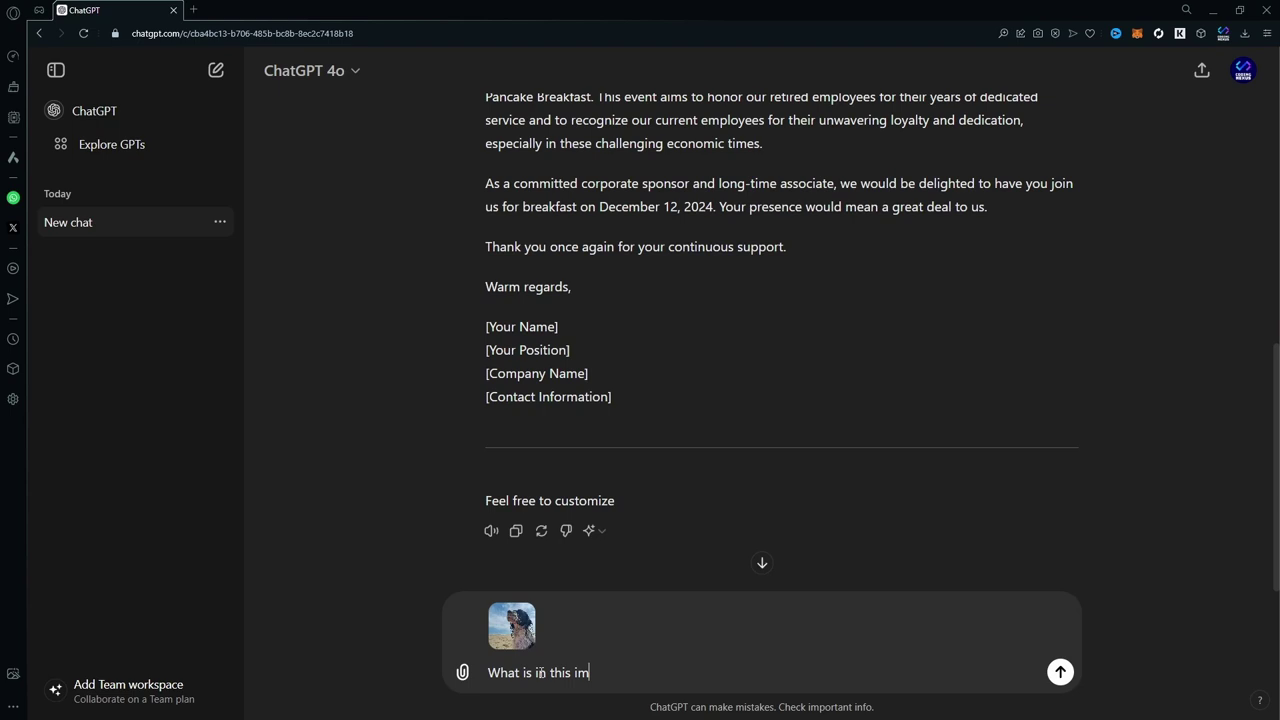
key(Return)
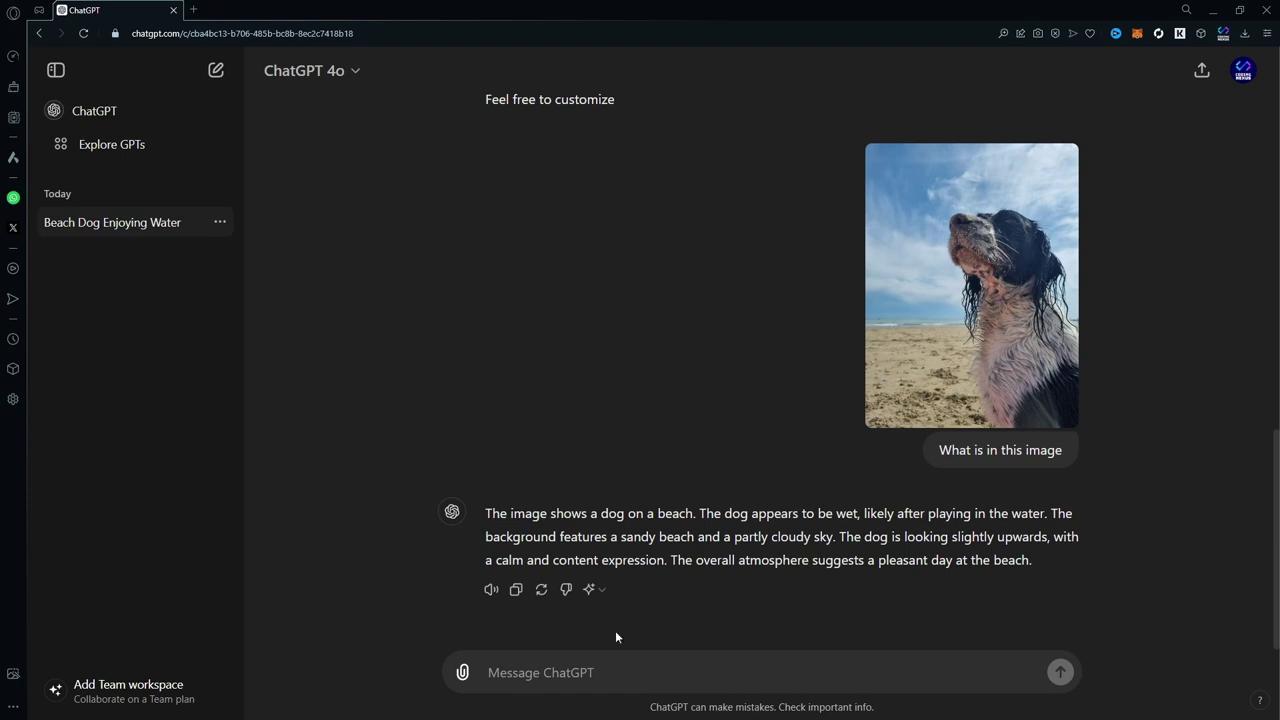
Step: Send 'Can you spellcheck this text?' with the letter in ``` fences plus 'Make it more cheerful'
click(545, 663)
text(Can you spel)
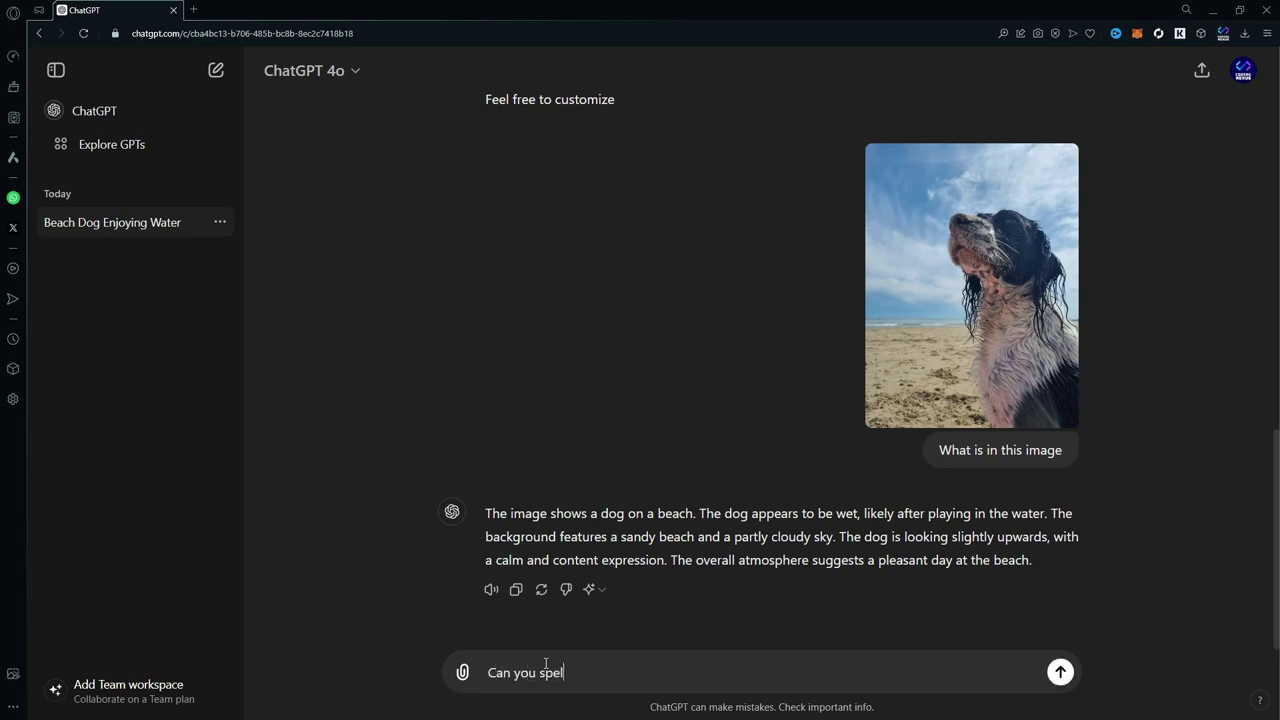
text(lcheck this text?)
key(shift+Return)
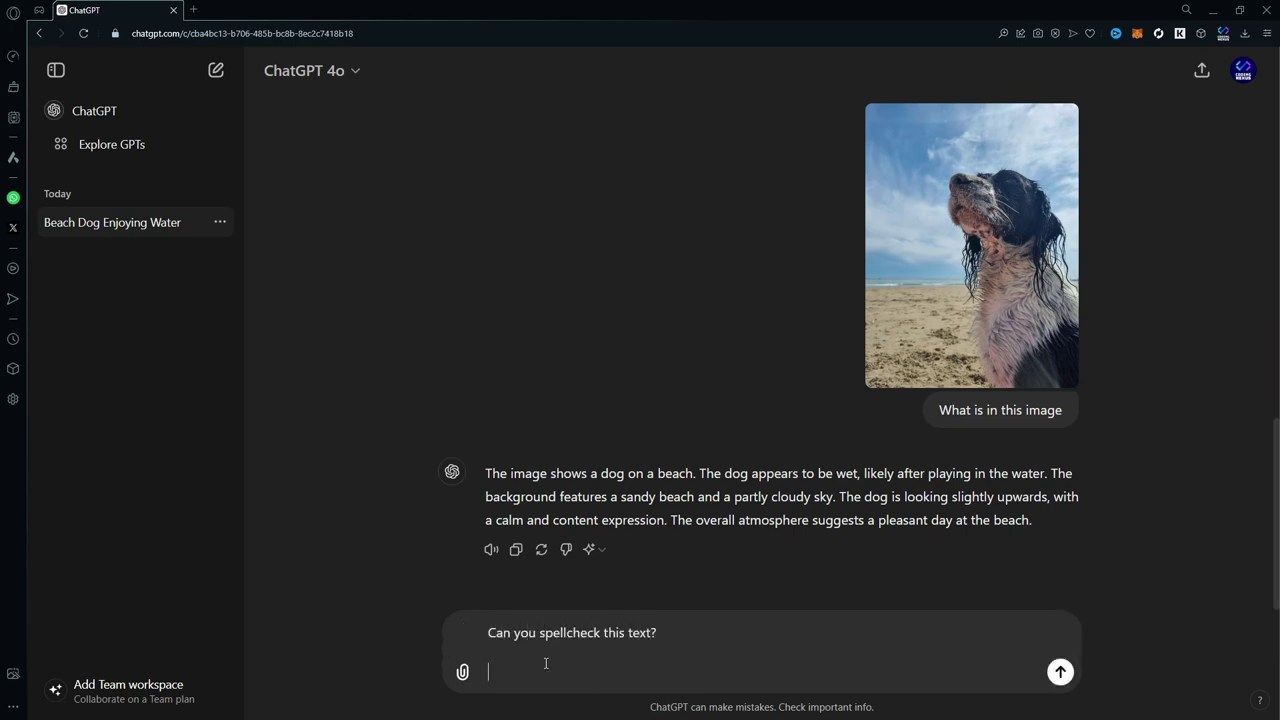
text(```)
key(shift+Return)
key(ctrl+v)
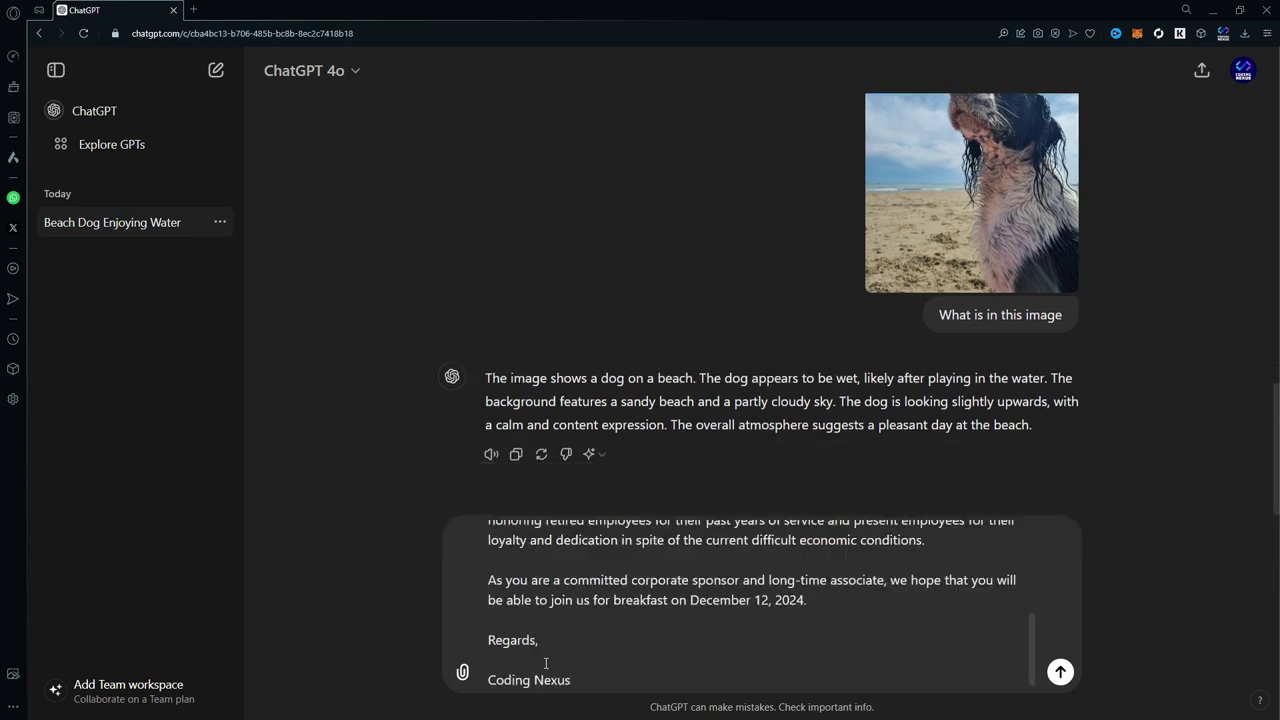
key(shift+Return)
text(```)
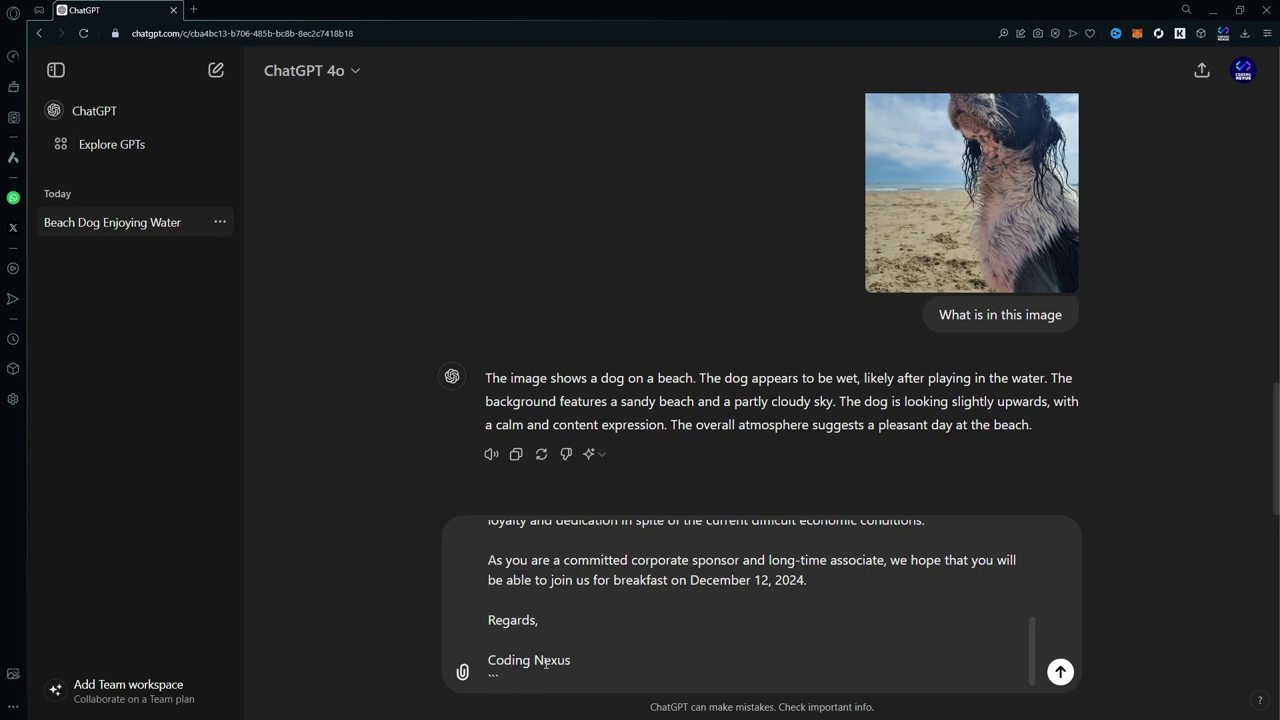
key(shift+Return)
key(shift+Return)
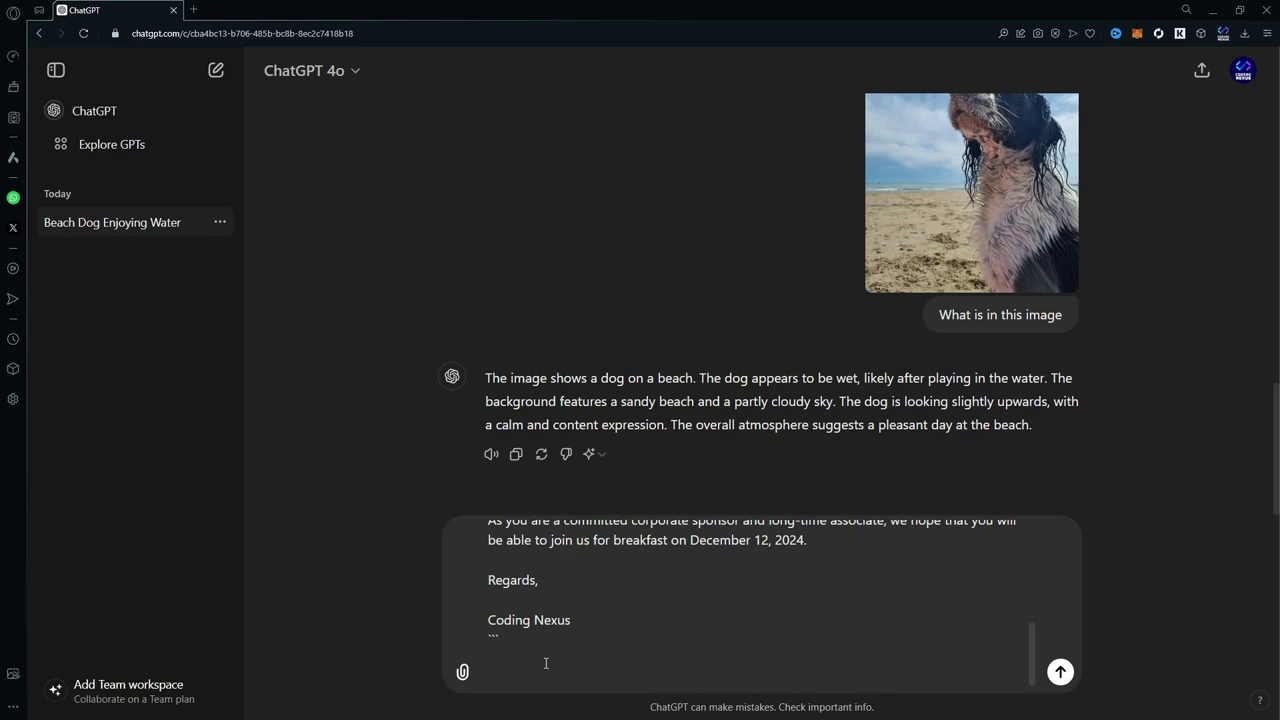
text(Make it more cheerful)
key(Return)
Step: Highlight the quoted letter in the sent message, then scroll through the cheerful reply
scroll(785, 489, up, 1)
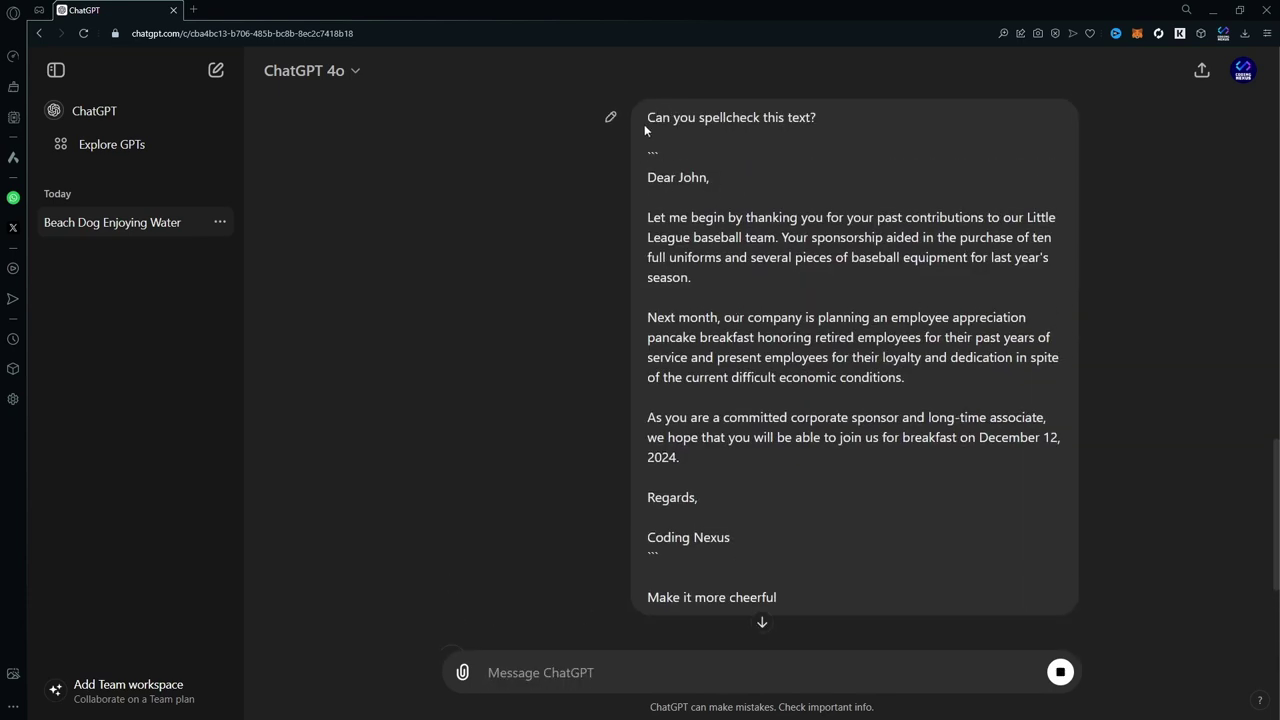
drag(646, 124, 846, 128)
drag(648, 150, 739, 557)
click(737, 550)
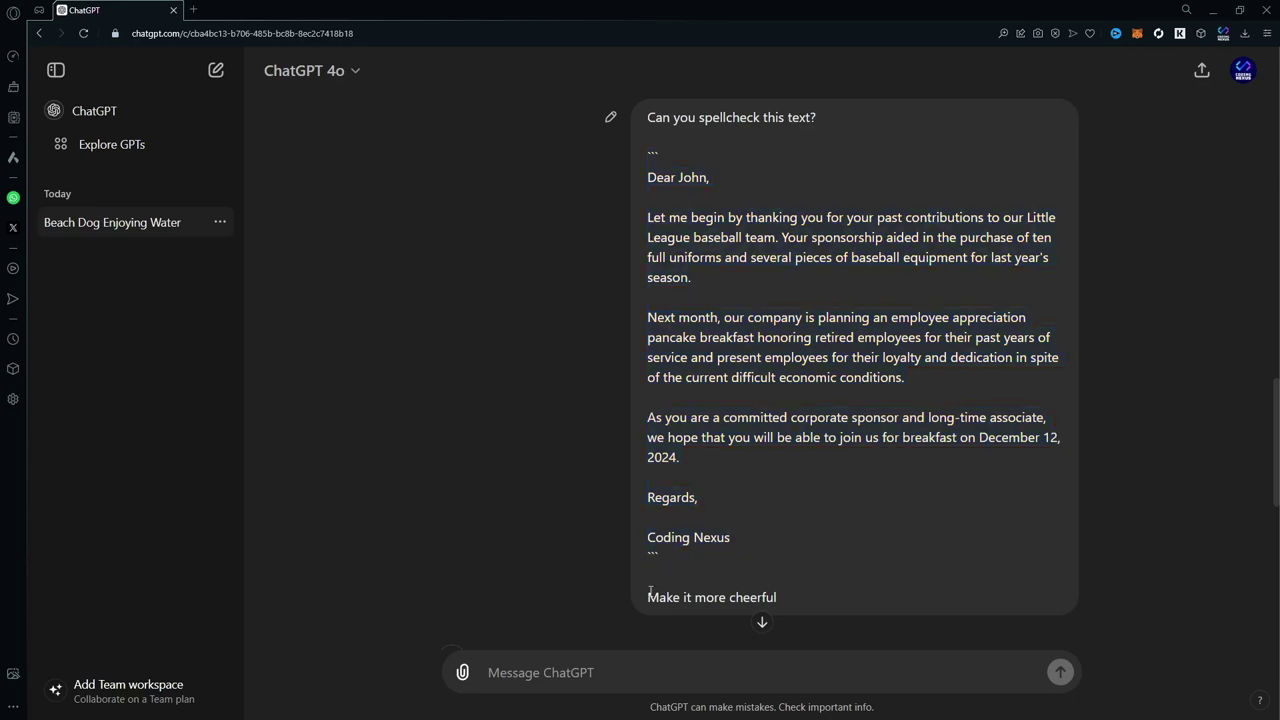
drag(650, 592, 786, 599)
scroll(559, 478, down, 3)
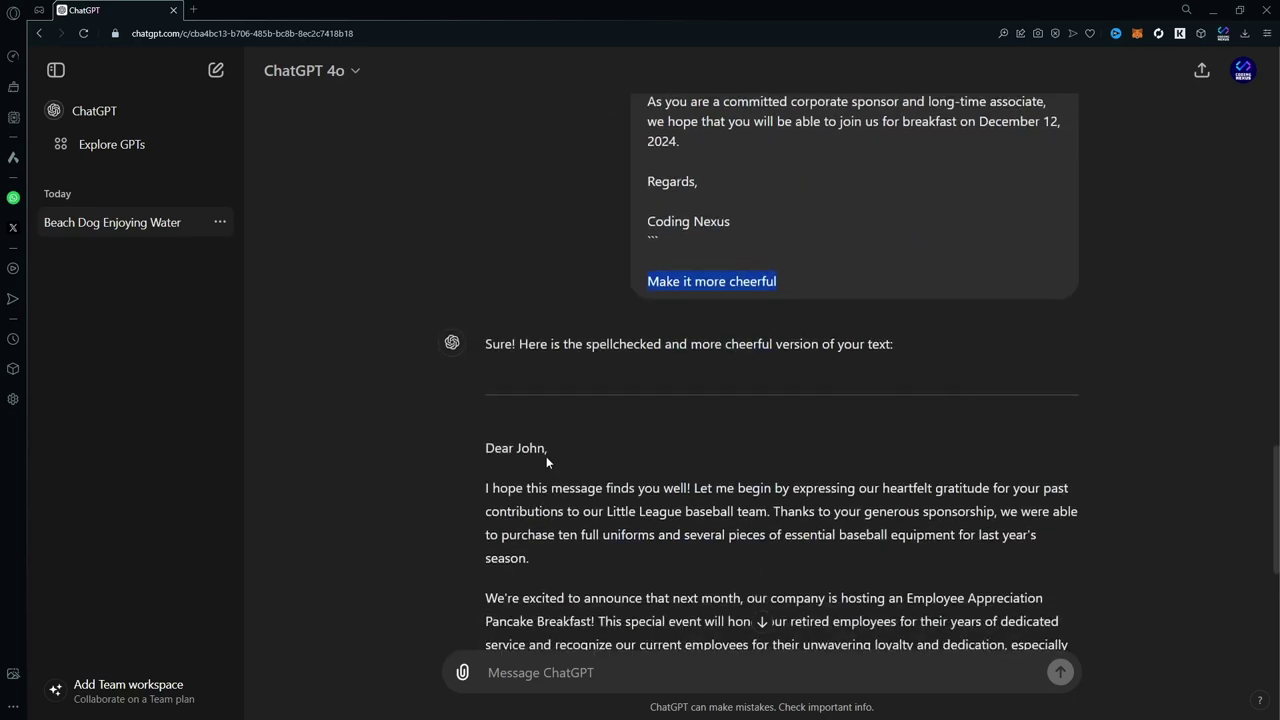
scroll(546, 456, down, 1)
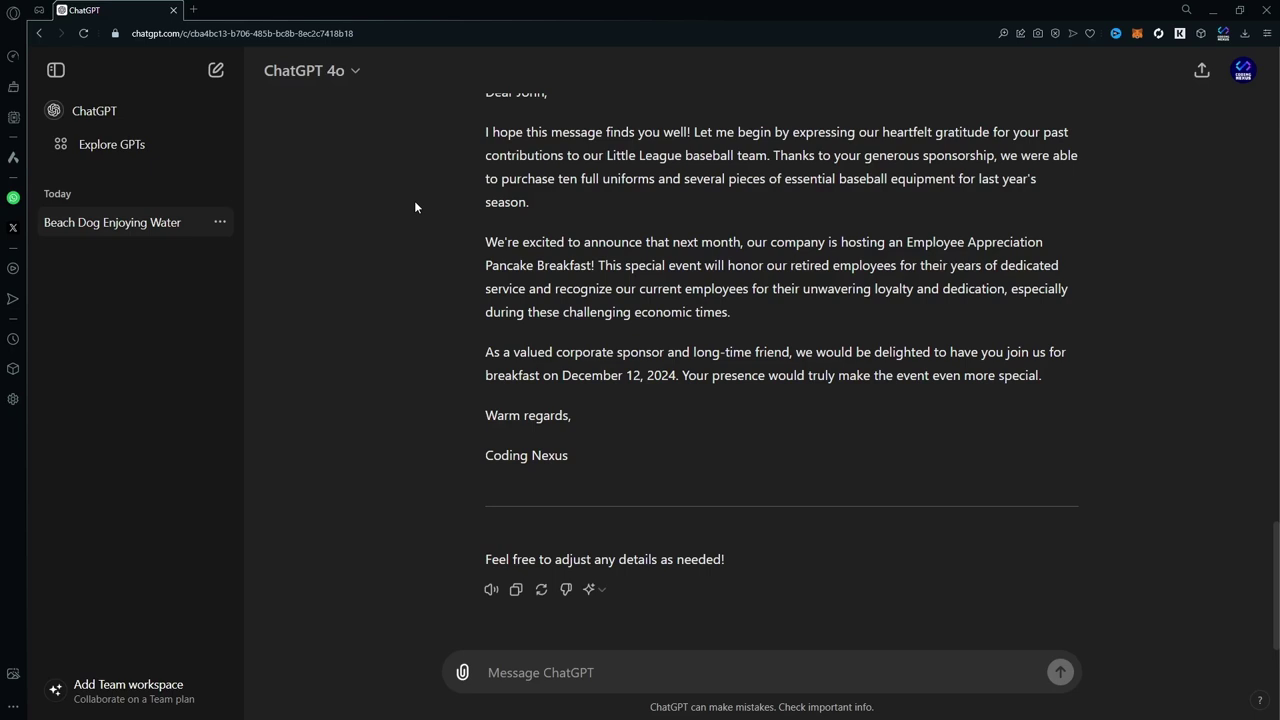
Step: In a new chat, send 'Act as a helpful assistant'
click(215, 70)
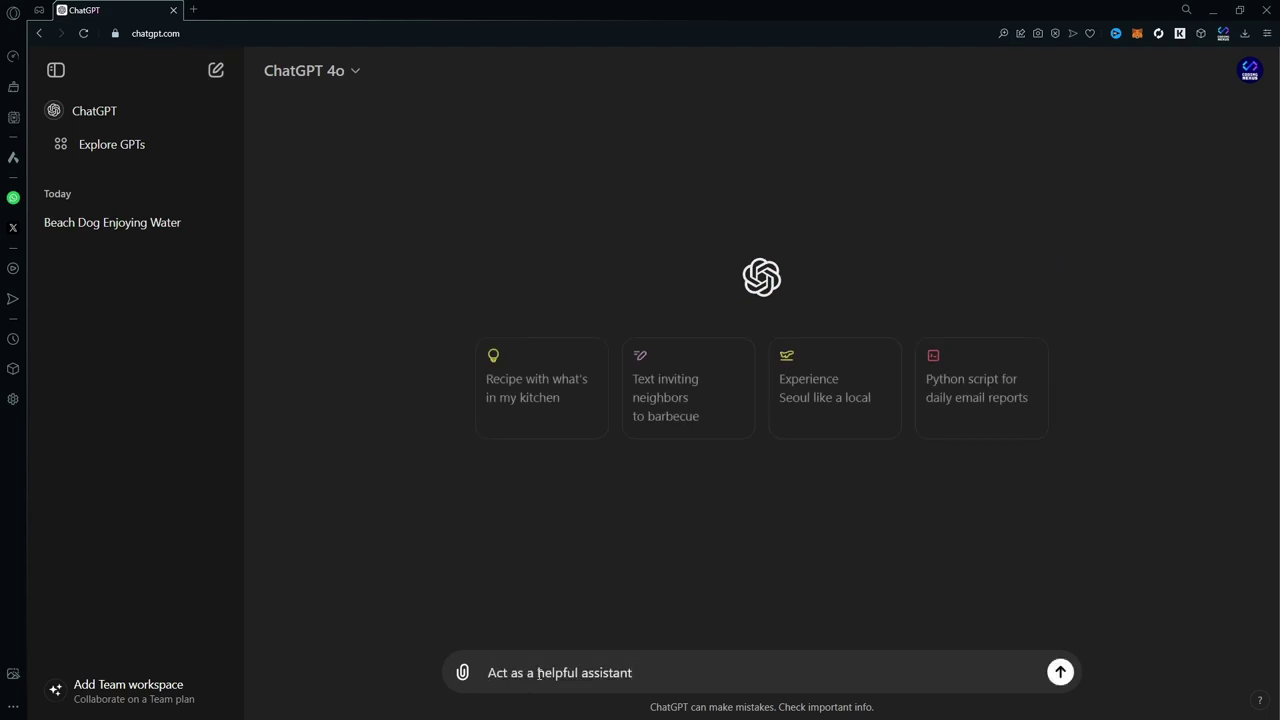
key(Return)
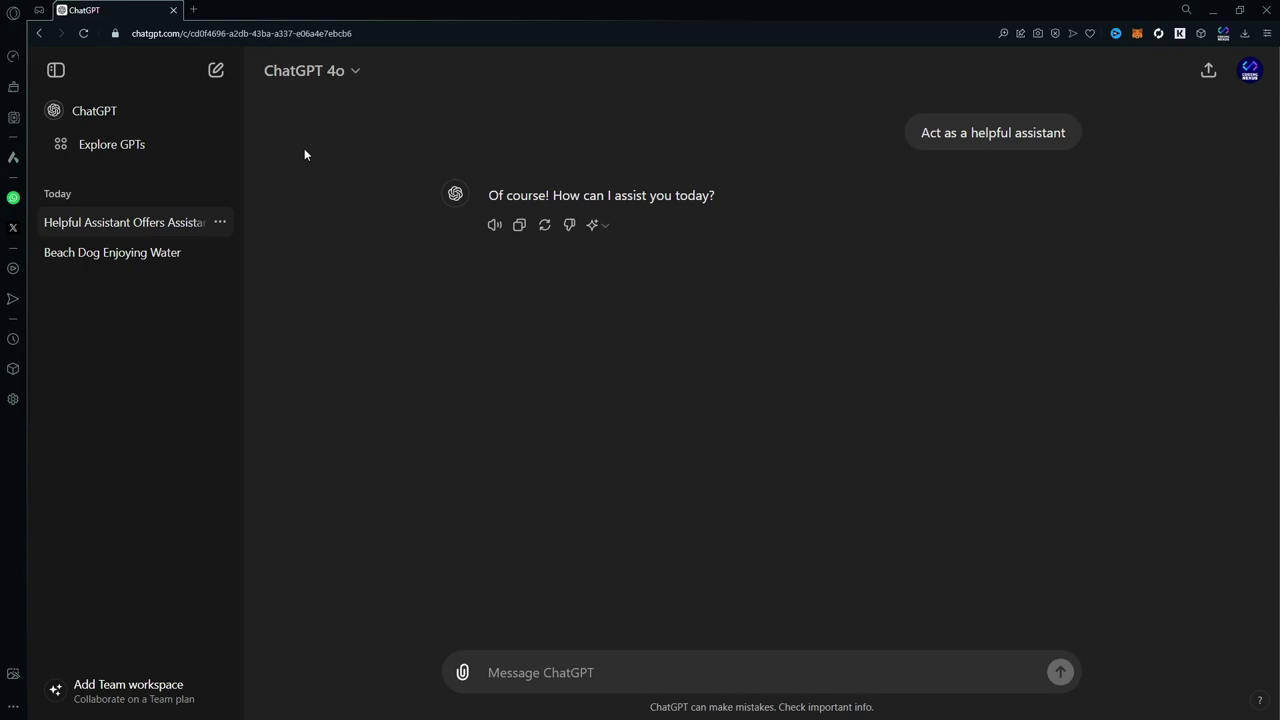
Step: In a new chat, ask for the ten most populated countries
click(130, 116)
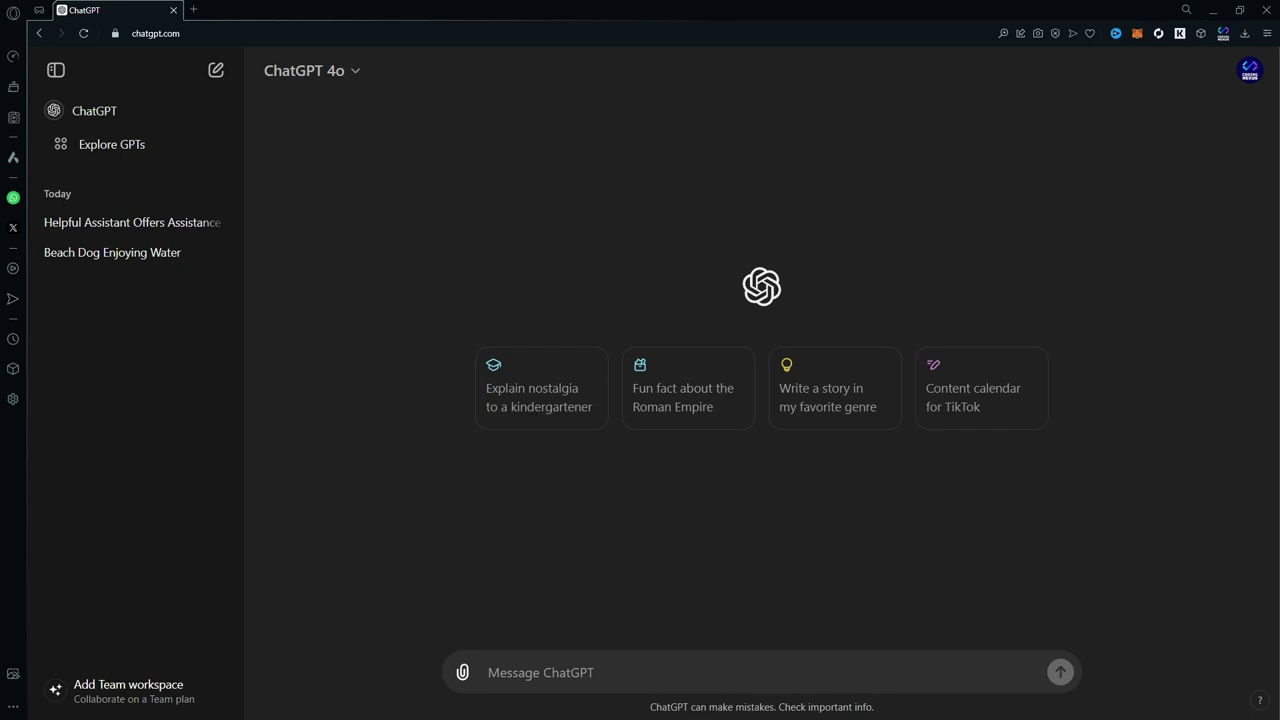
text(what are the 10 most populated countries in the world?)
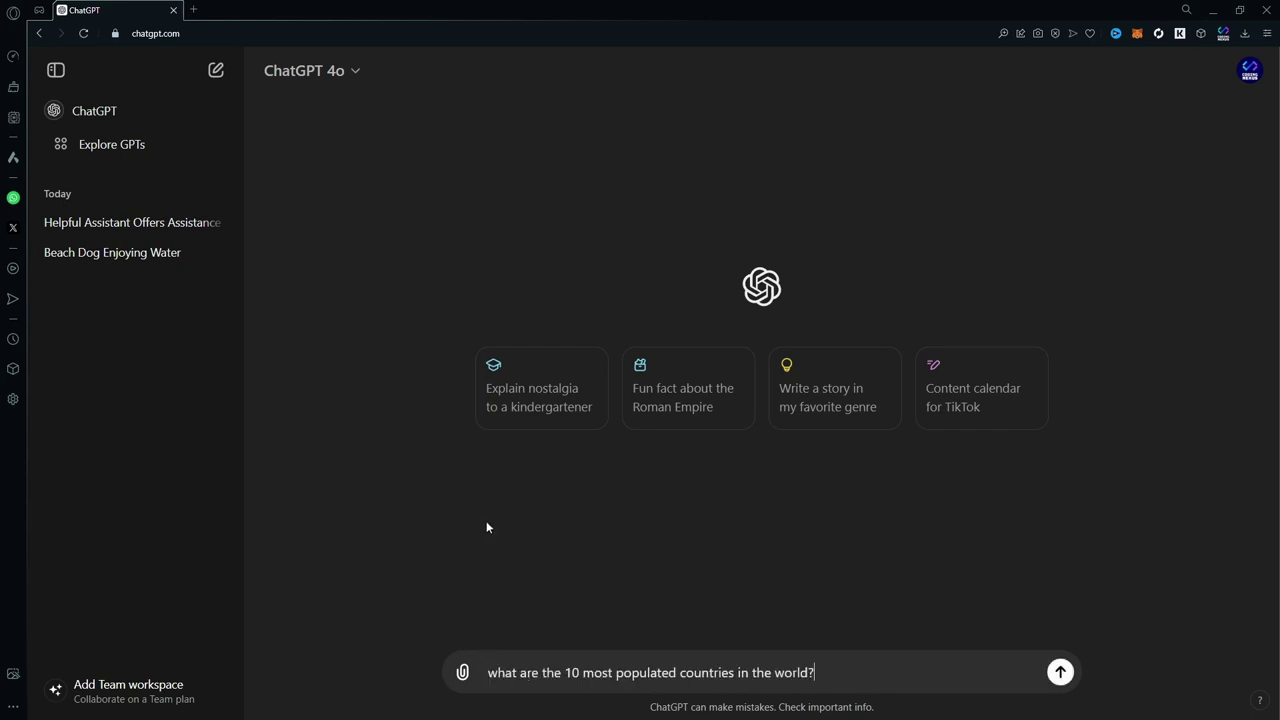
key(Return)
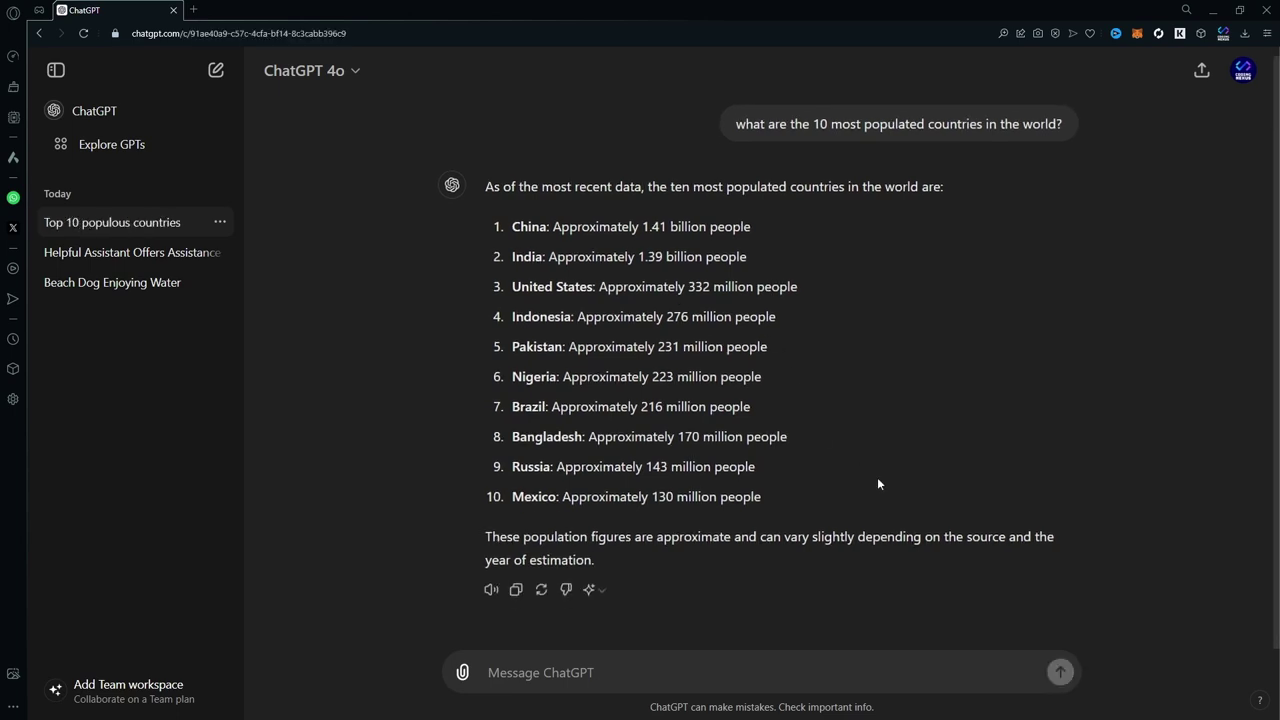
Step: Request the countries as a table, expand it to full width, then collapse it
click(643, 676)
text(Create a table with the 10 most populated countries in the world?)
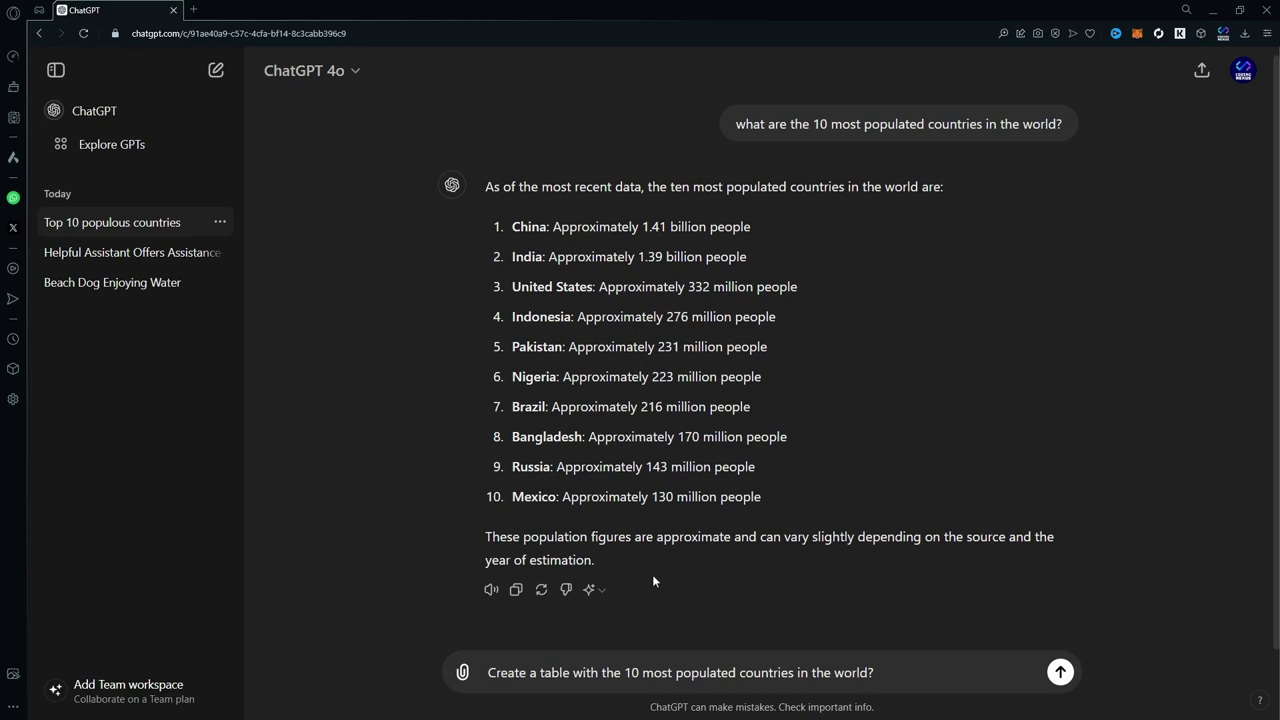
key(Return)
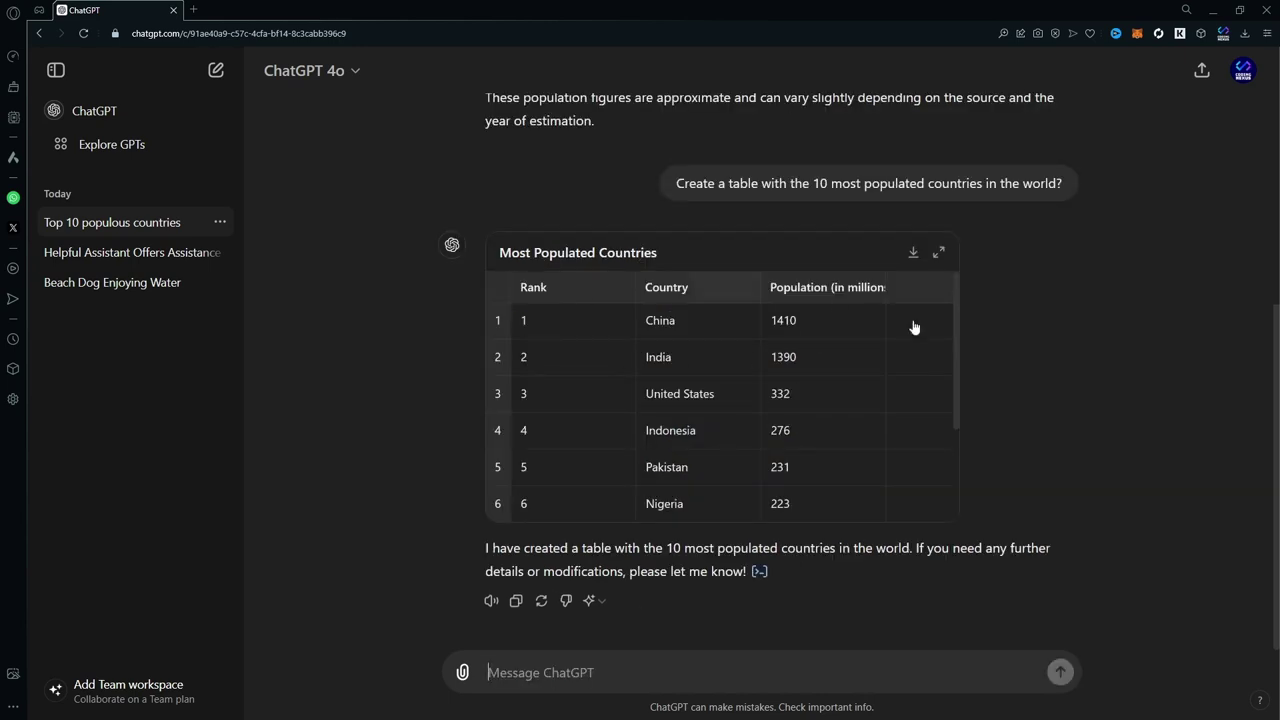
scroll(900, 396, down, 2)
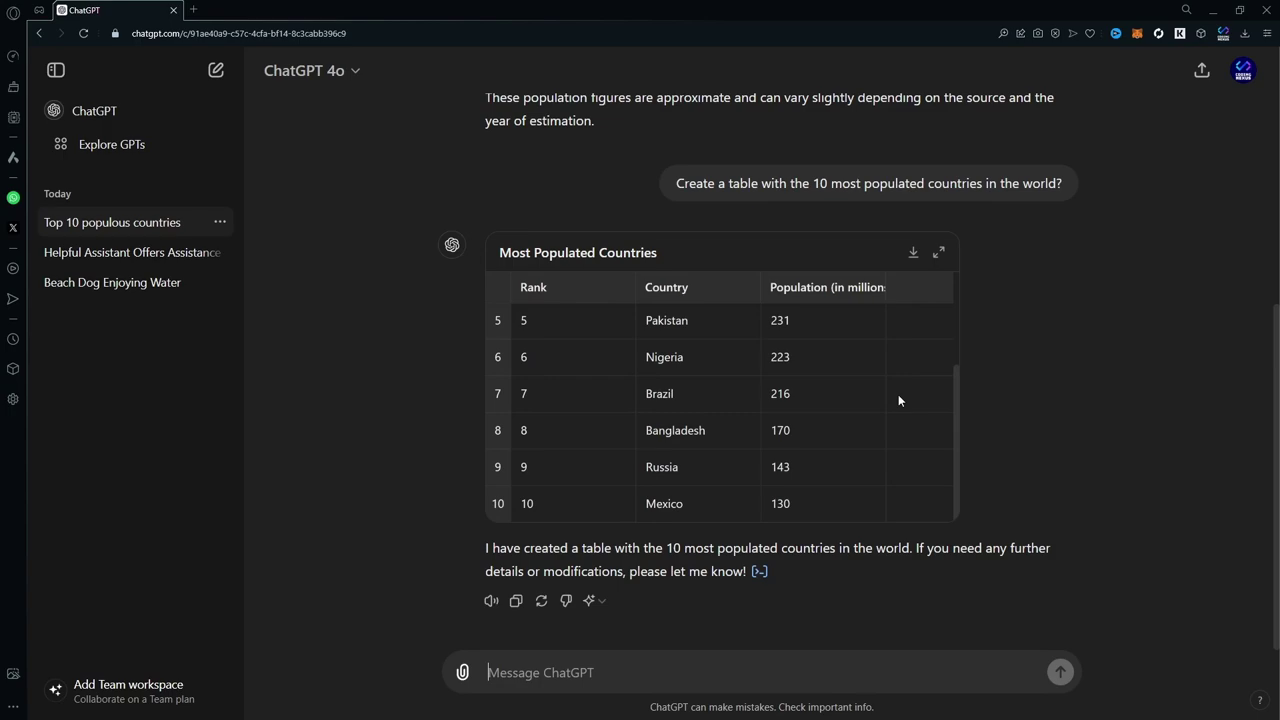
click(939, 256)
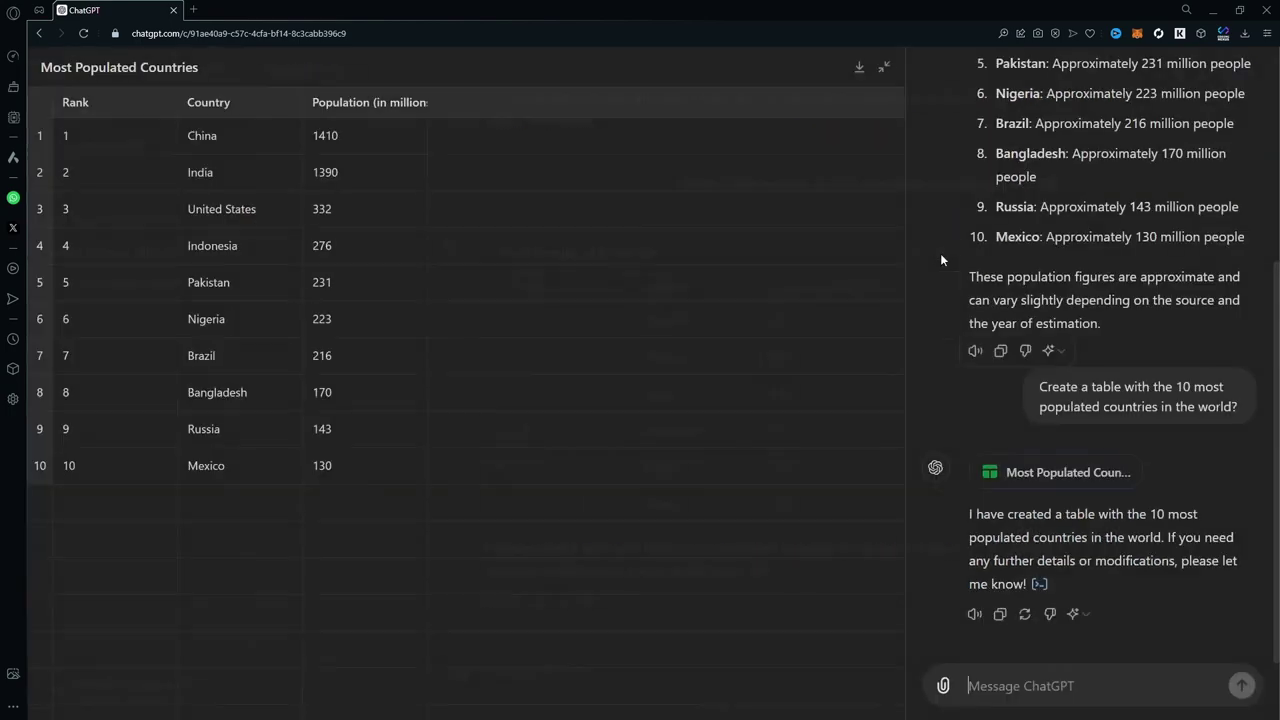
click(884, 70)
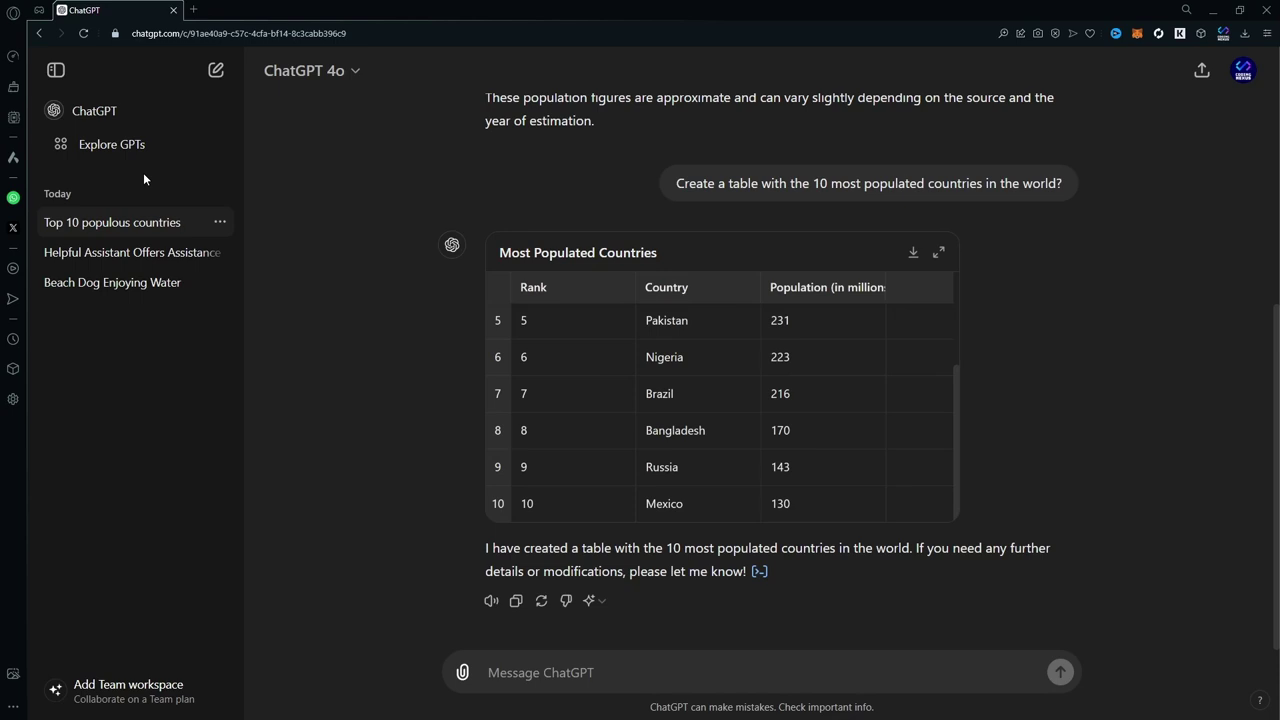
Step: In a new chat, ask about the weather, then ask 'What's the weather like in London today?'
click(215, 70)
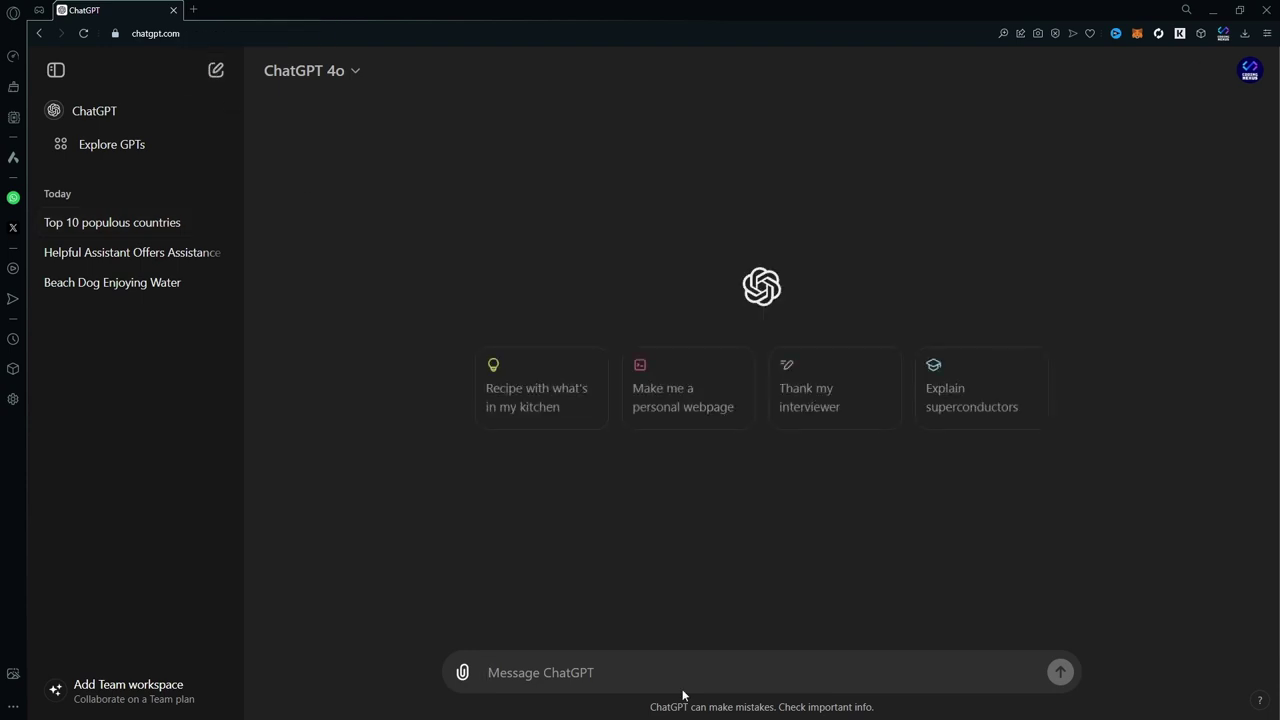
click(680, 679)
text(What the)
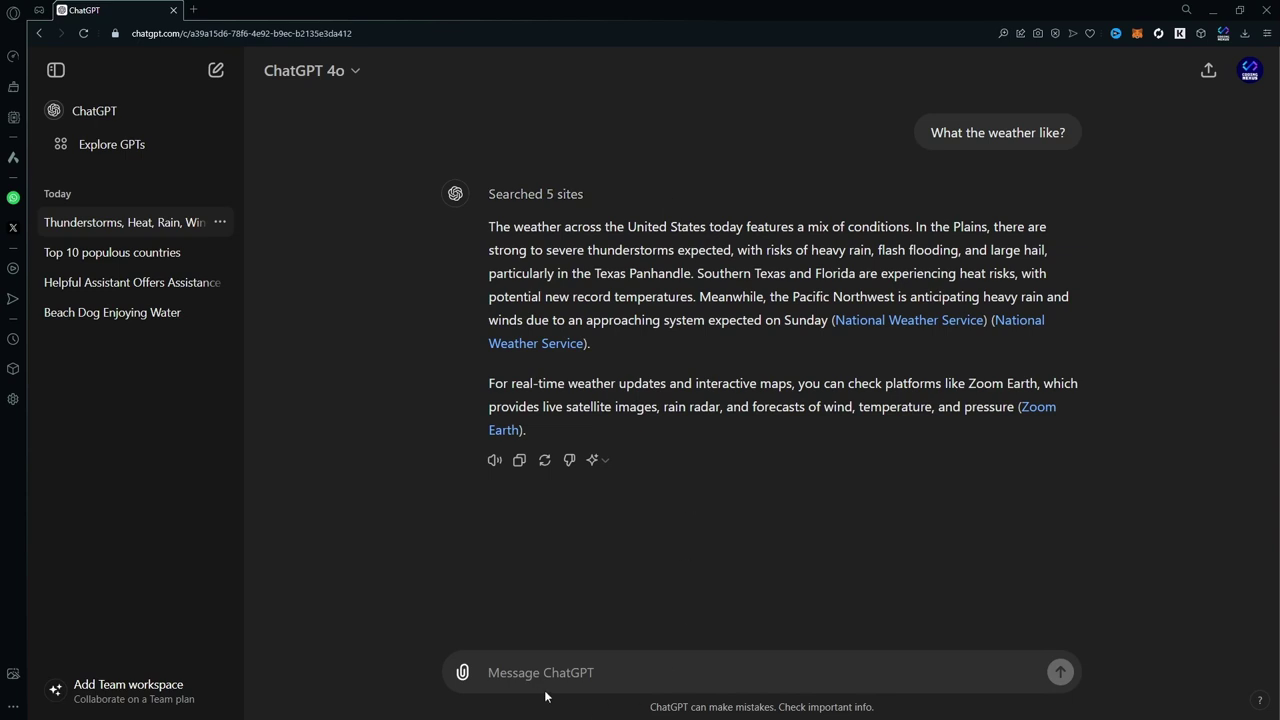
click(576, 670)
text(What's the weather like in London today?)
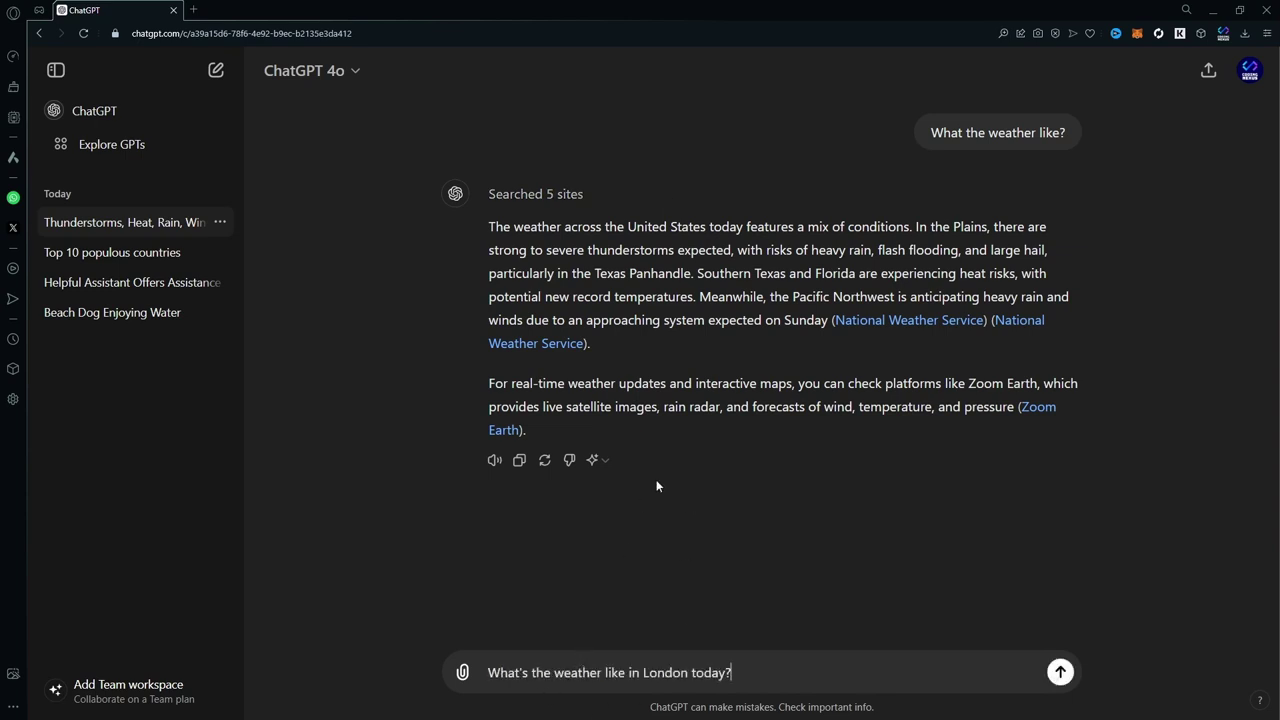
key(Return)
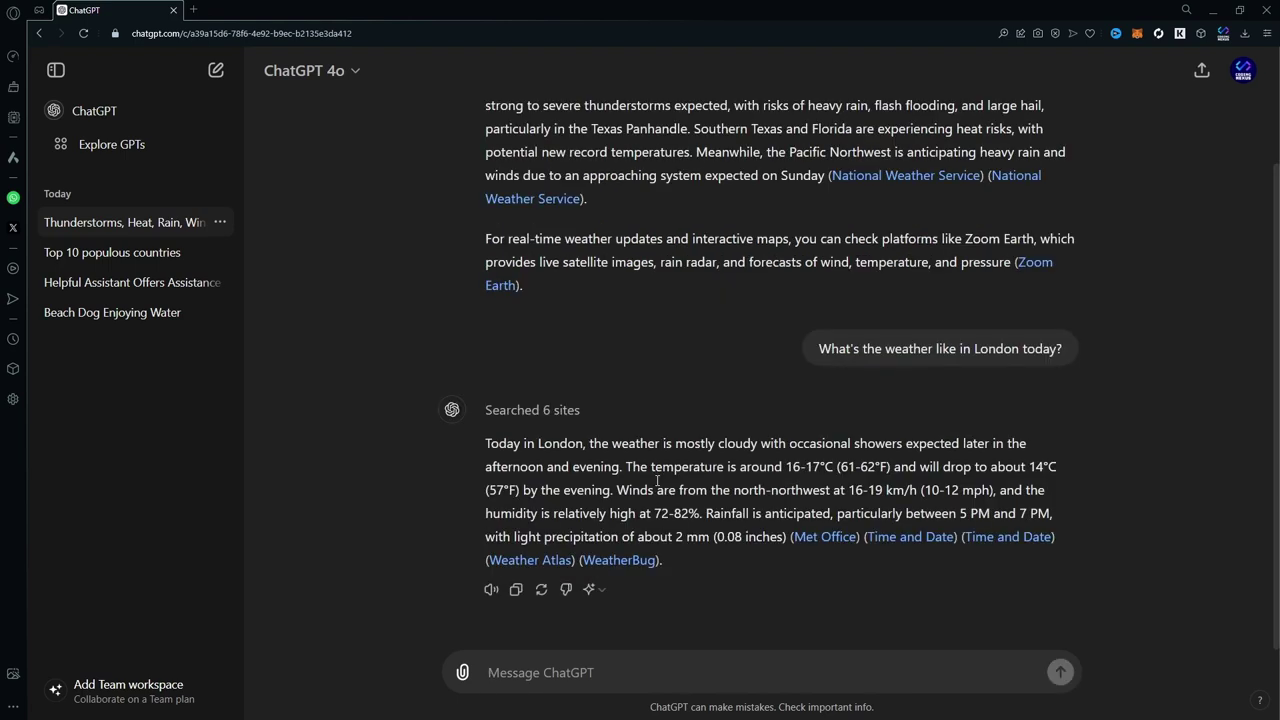